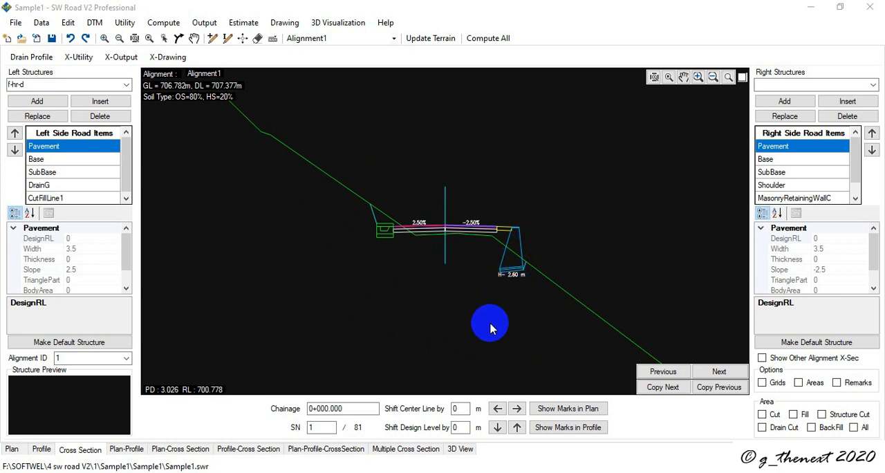
Step: Export the structure settings as an SW Road Structure File named structure in the data folder of 4 sw road V2
left_click(78, 57)
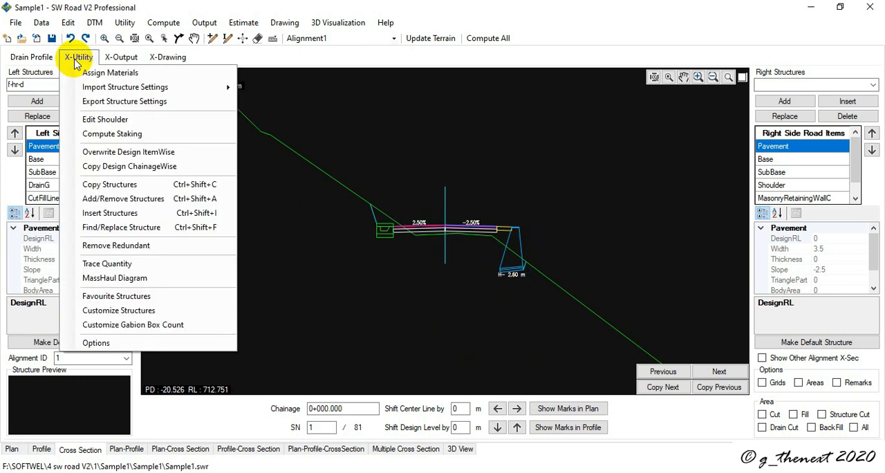
left_click(131, 103)
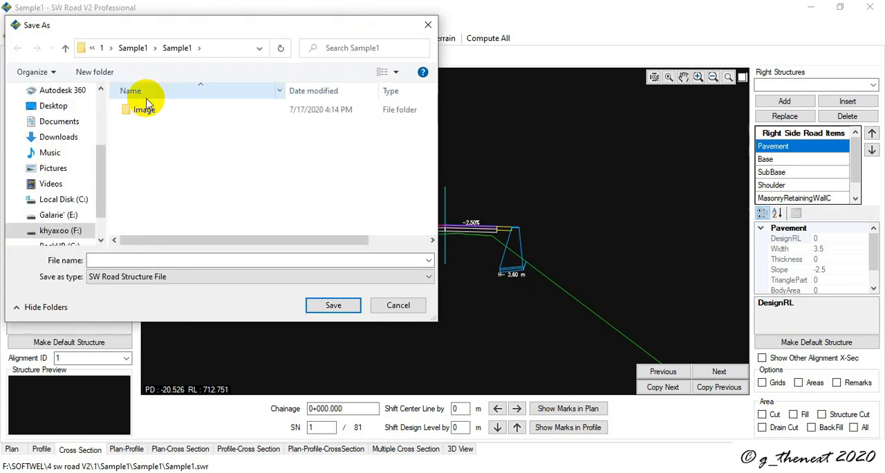
left_click(104, 48)
left_click(113, 45)
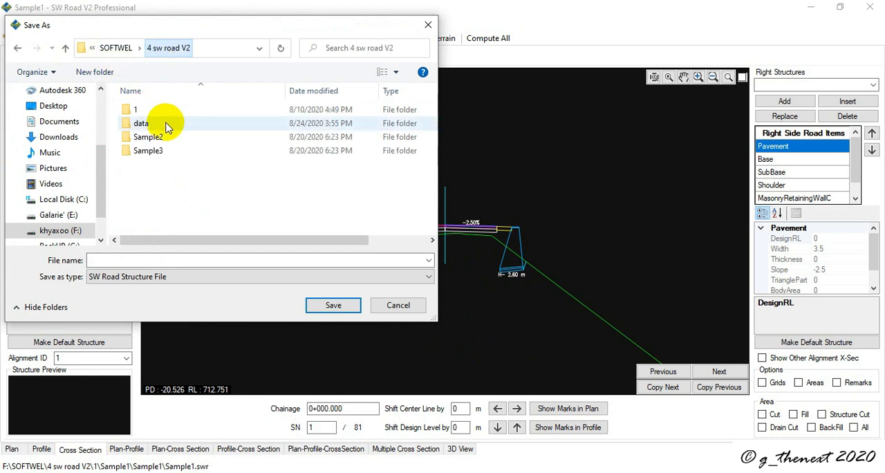
double_click(154, 123)
left_click(168, 260)
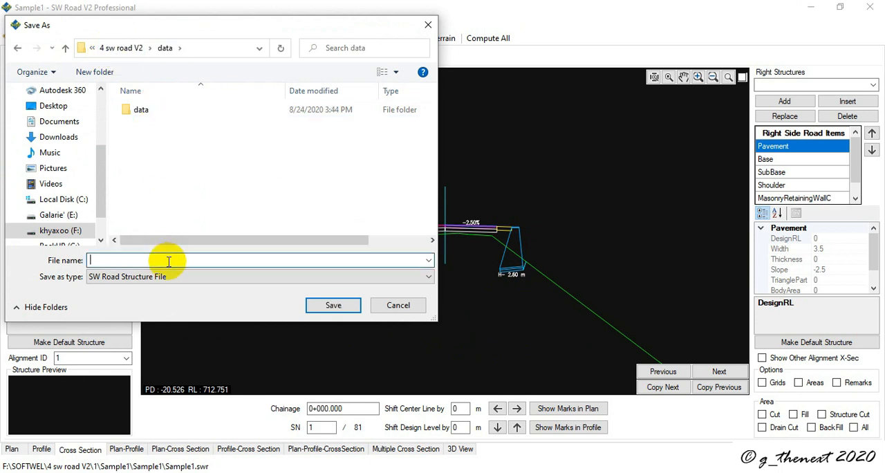
type("structure")
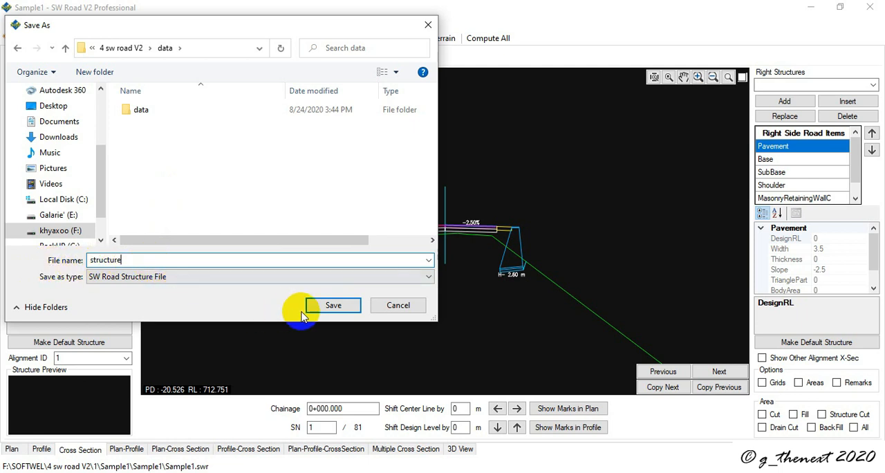
left_click(332, 305)
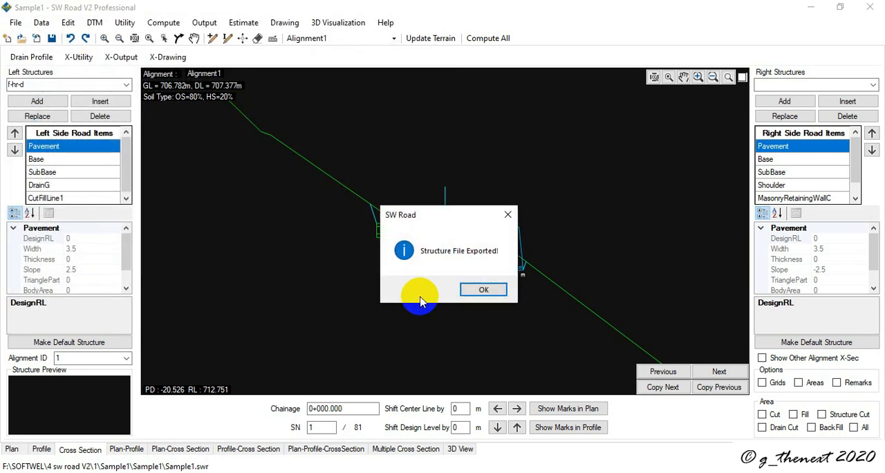
left_click(483, 290)
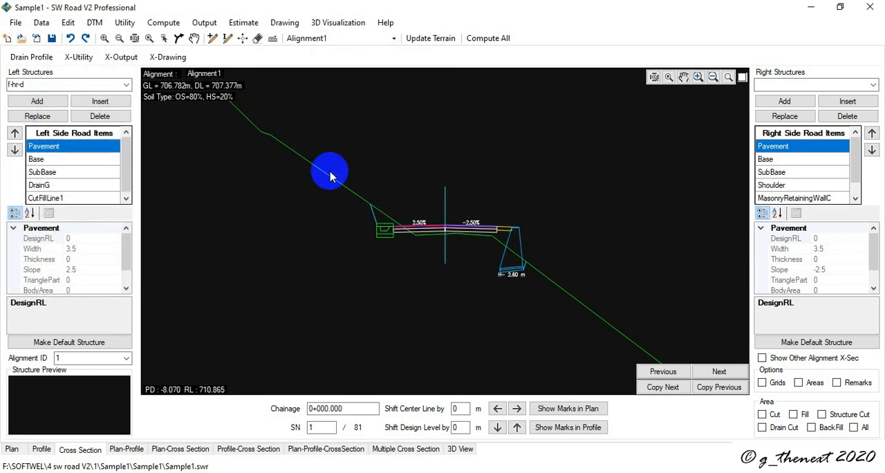
Step: Look through the available structures for the road's left side, including the highlighted favourites such as f-hr-d
left_click(123, 83)
scroll(96, 128, "up", 2)
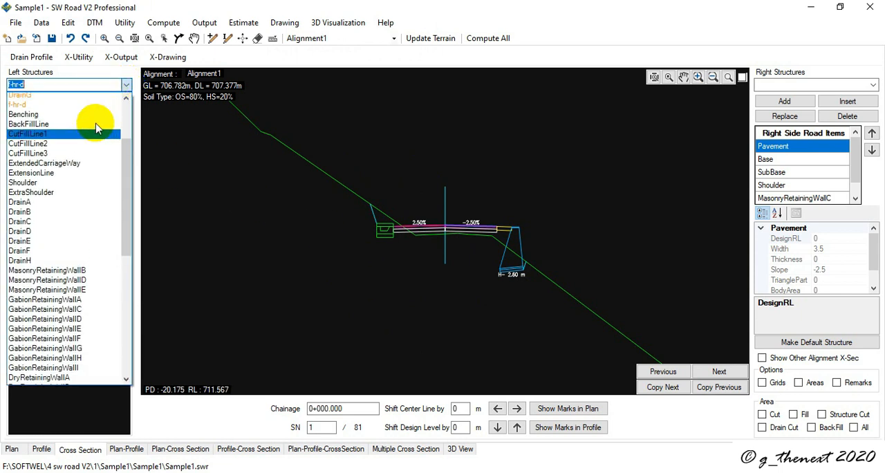
scroll(96, 128, "up", 4)
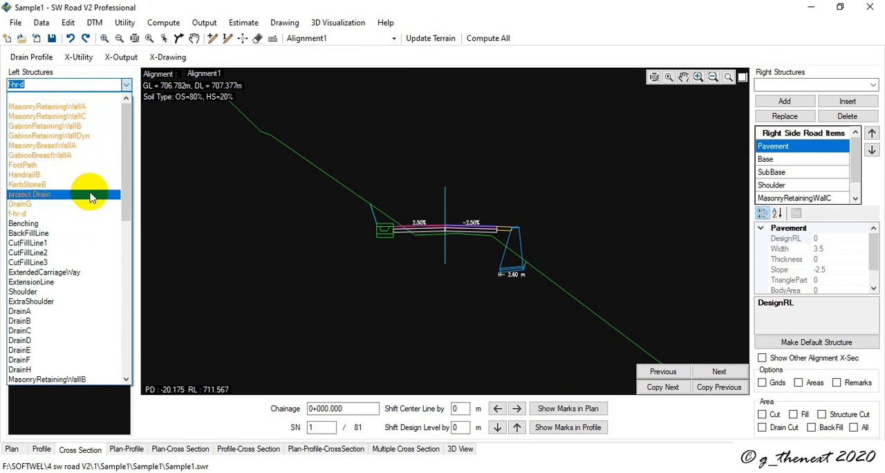
left_click(45, 216)
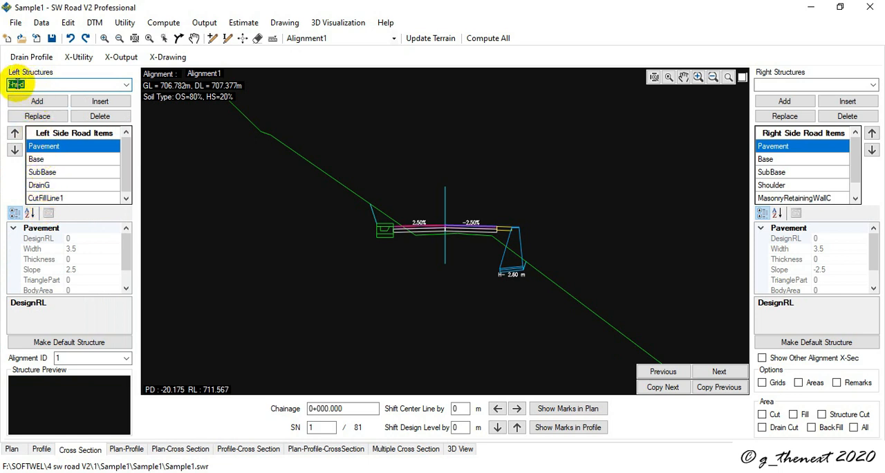
left_click(127, 85)
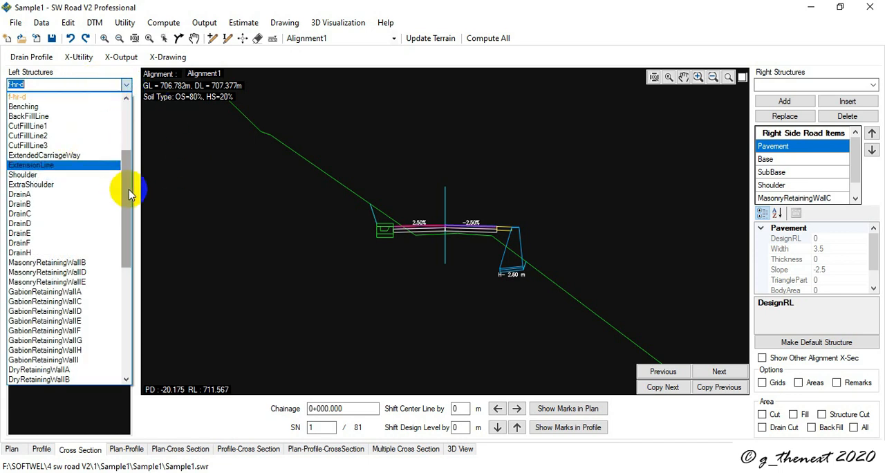
left_click_drag(123, 191, 123, 163)
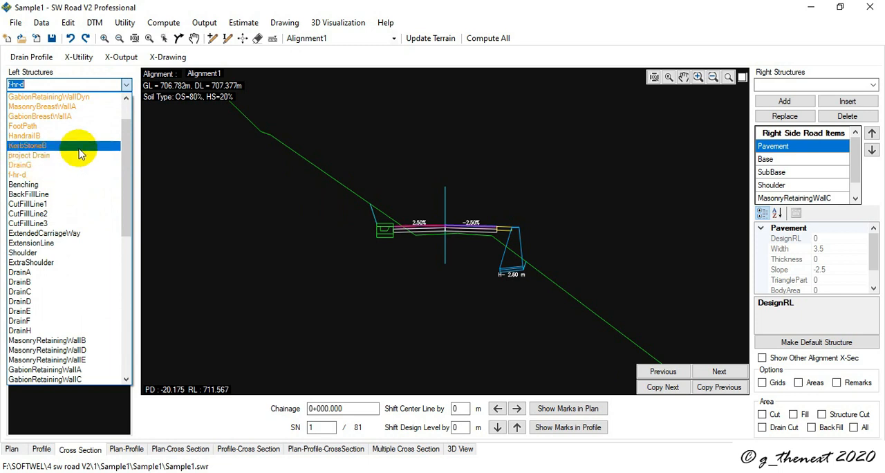
left_click(73, 62)
left_click(73, 63)
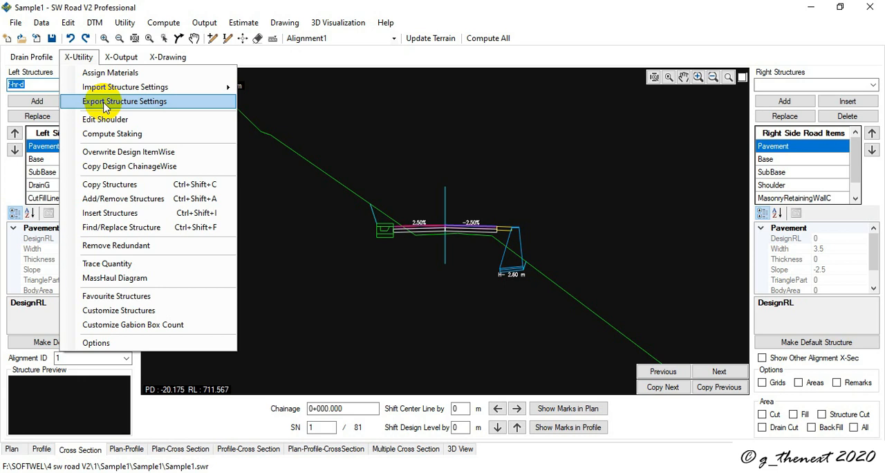
mouse_move(135, 94)
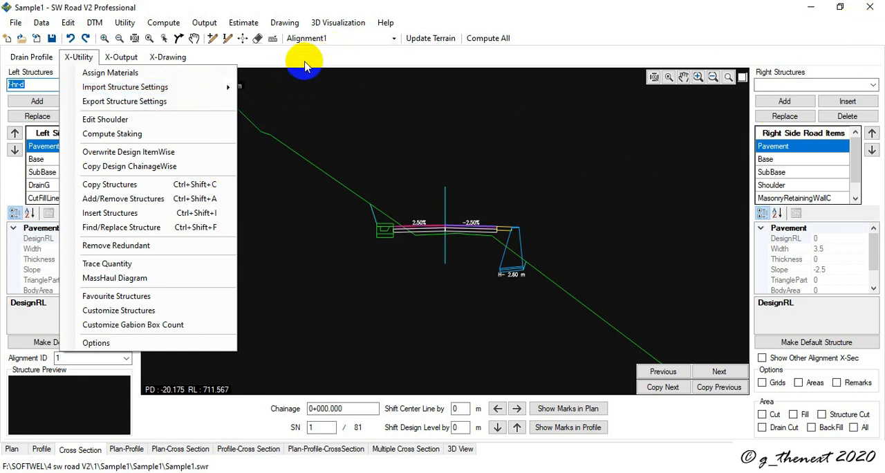
left_click(474, 54)
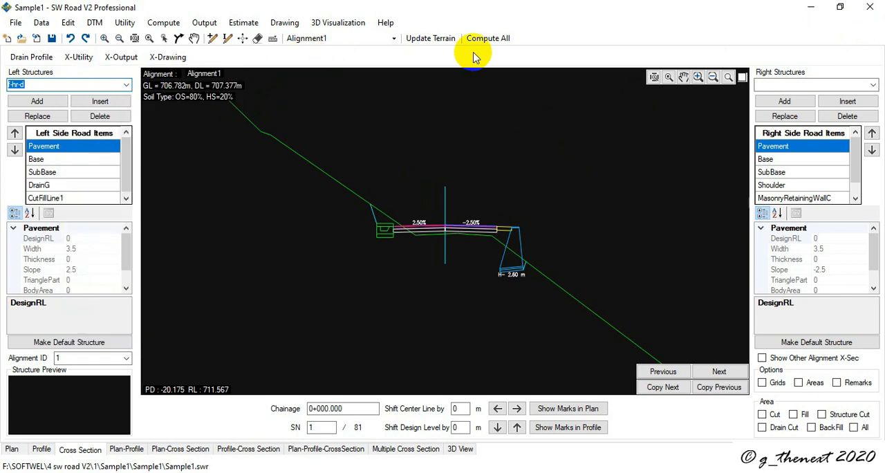
Step: Quit the current project and create a new SW Road project named 12 in the data folder of 4 sw road V2
left_click(7, 38)
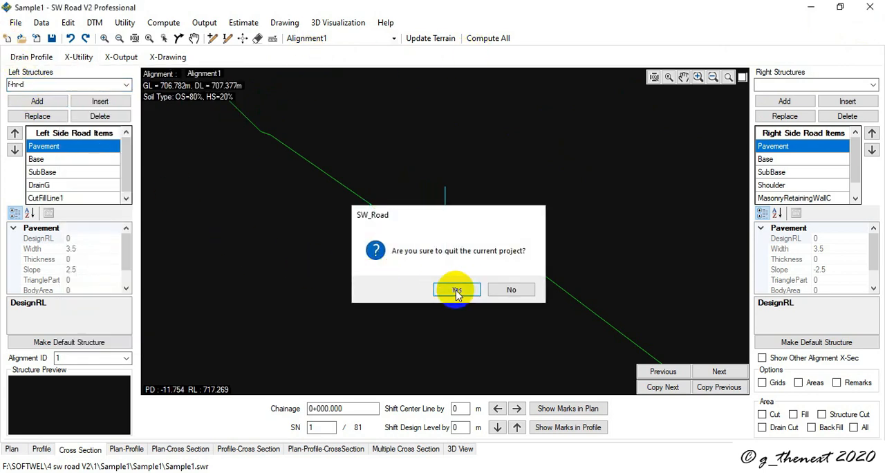
left_click(457, 291)
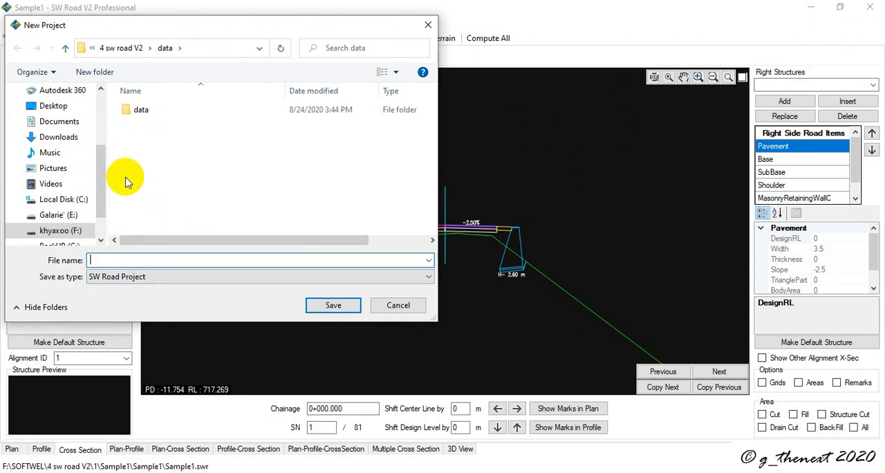
left_click(142, 112)
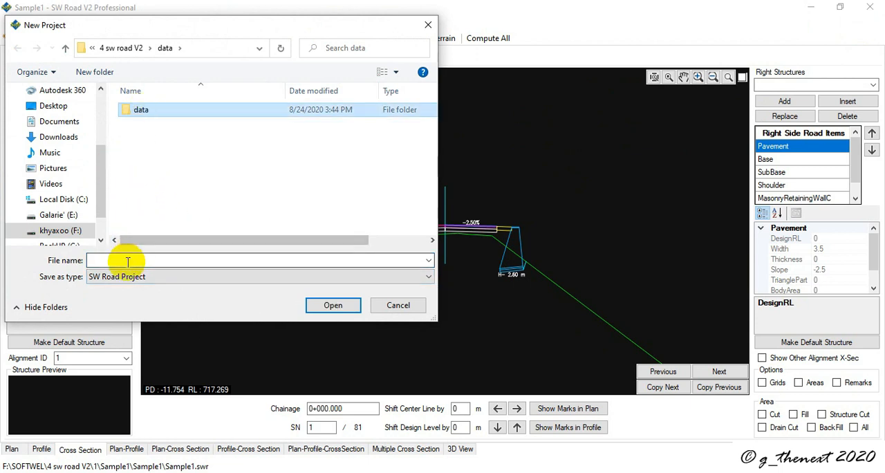
left_click(111, 261)
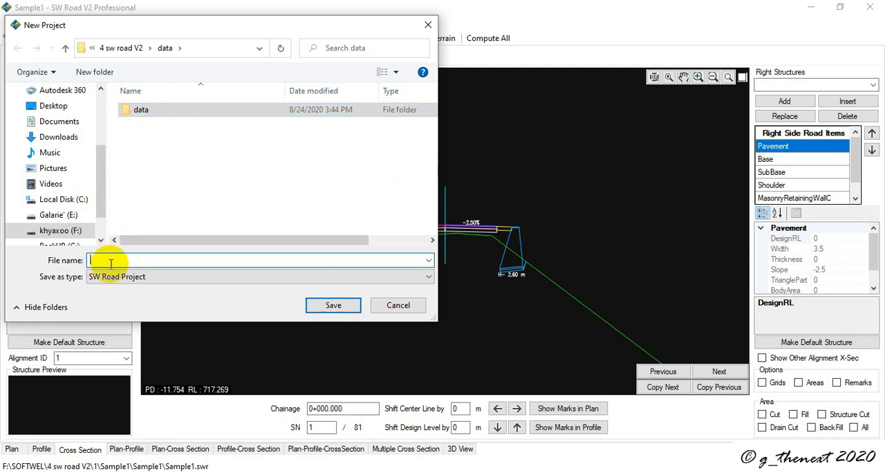
type("12")
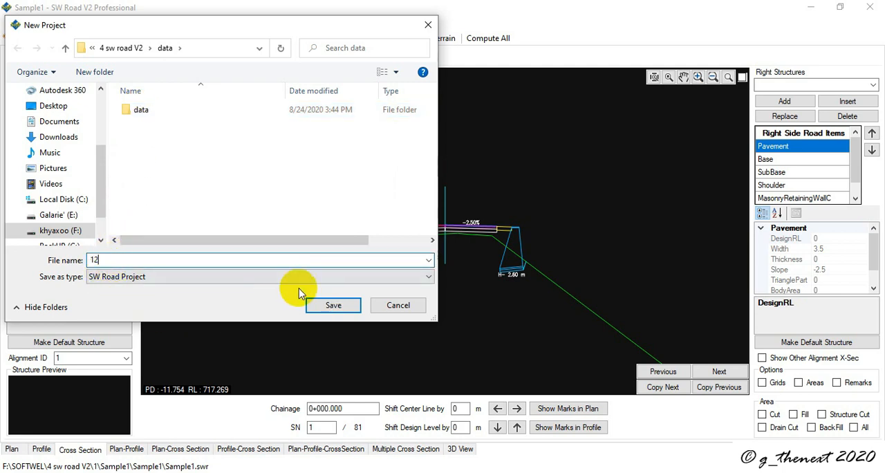
left_click(330, 306)
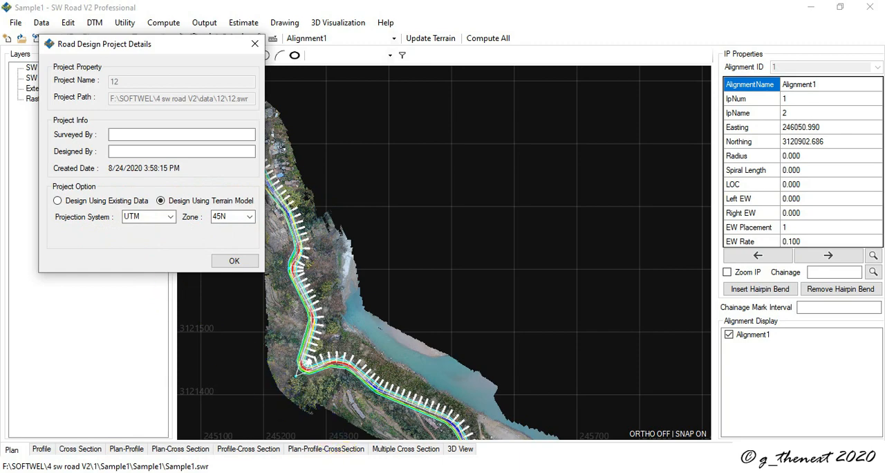
Step: Switch to the cross section workbook in Excel and examine the offset and level values of the first chainage
left_click(398, 472)
left_click(241, 433)
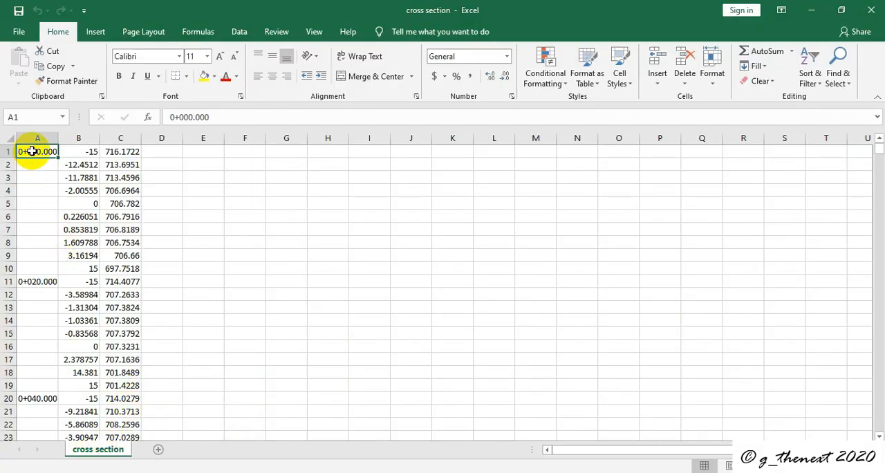
left_click(84, 152)
left_click(119, 152)
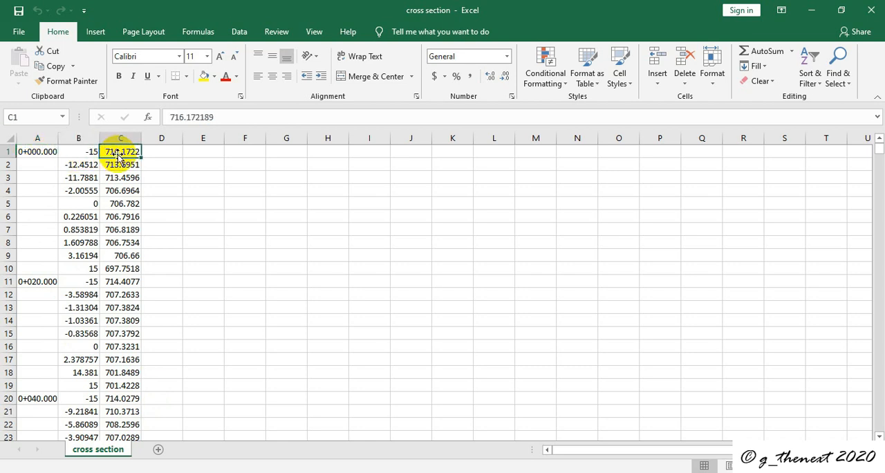
left_click(82, 168)
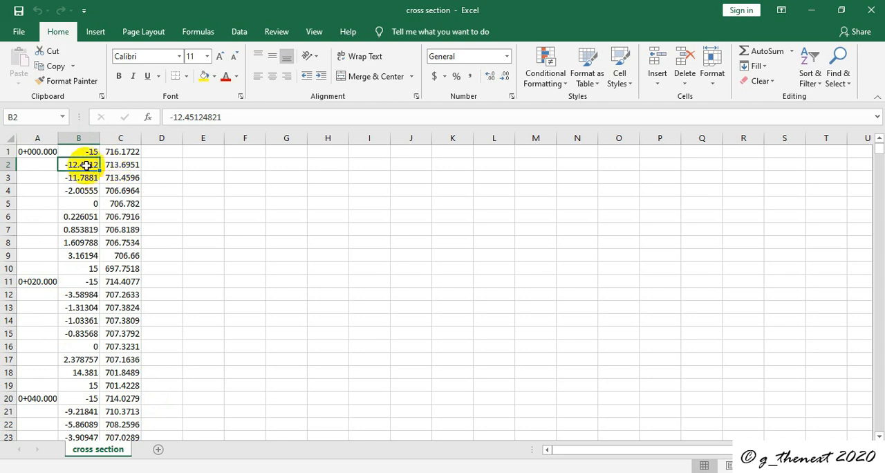
left_click(116, 166)
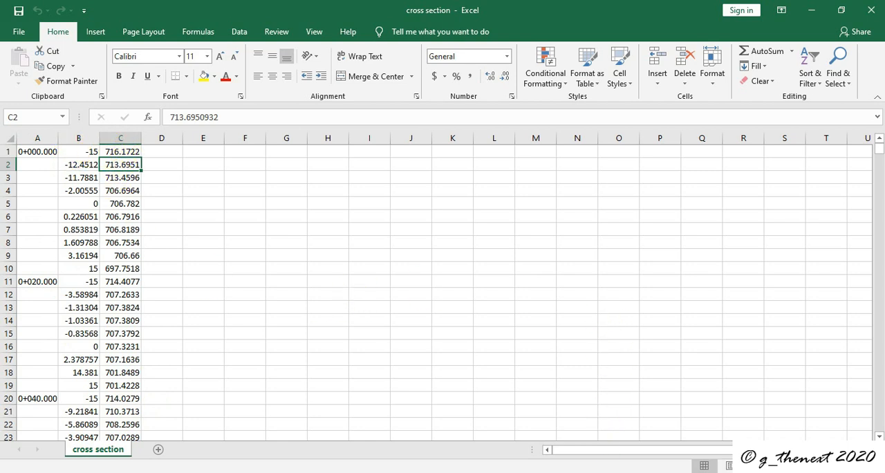
Step: Examine the chainage and RL data in the ep1 workbook and the IP easting and northing coordinates in the alignment workbook
left_click(397, 472)
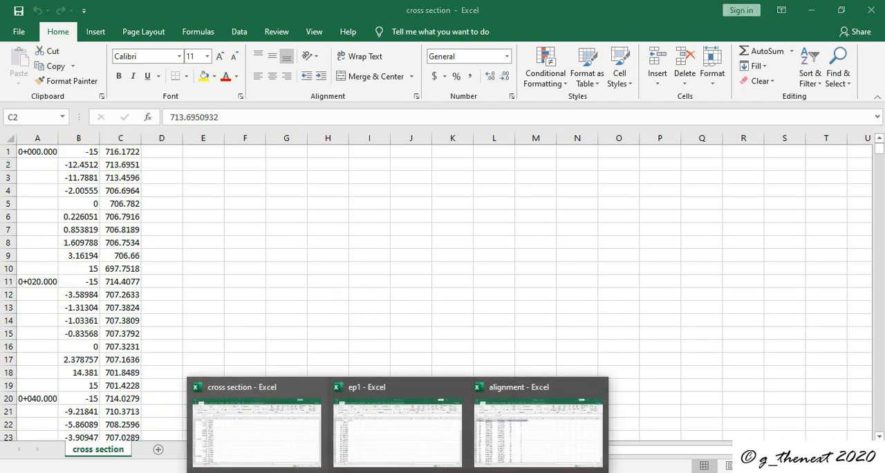
left_click(423, 421)
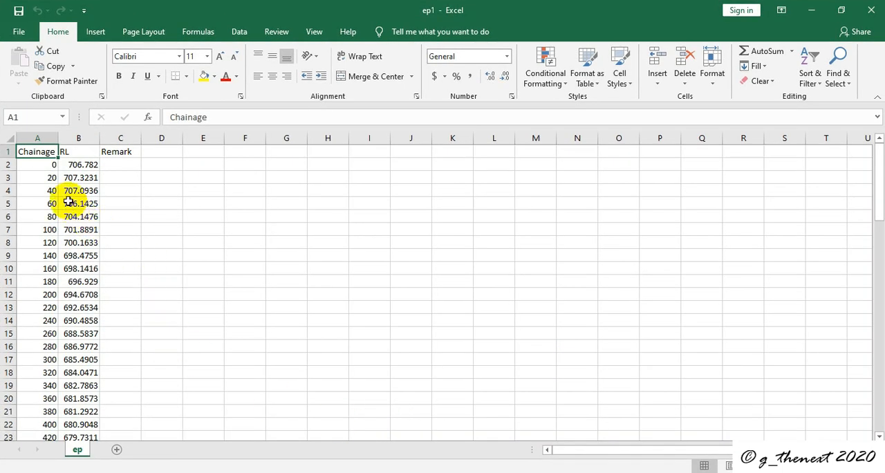
left_click_drag(39, 165, 101, 307)
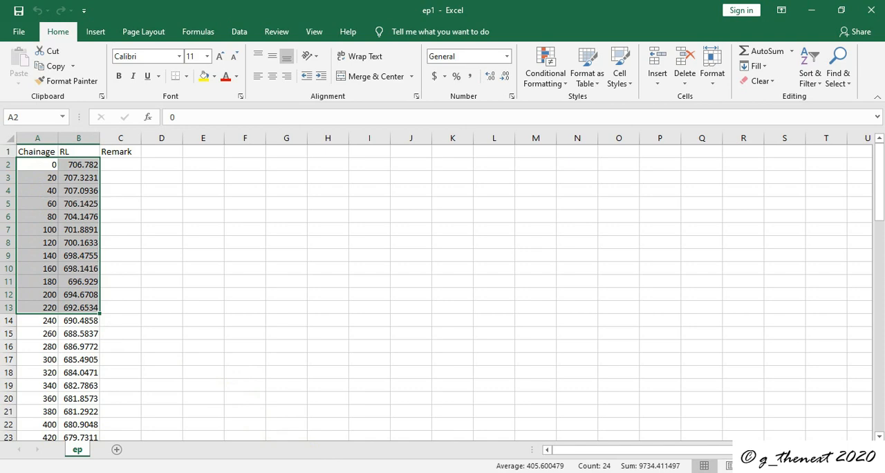
left_click(532, 423)
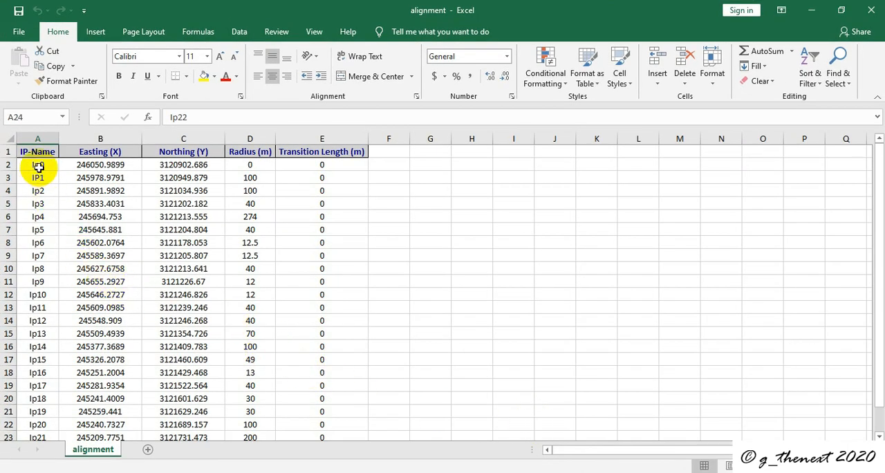
left_click(97, 166)
left_click(160, 166)
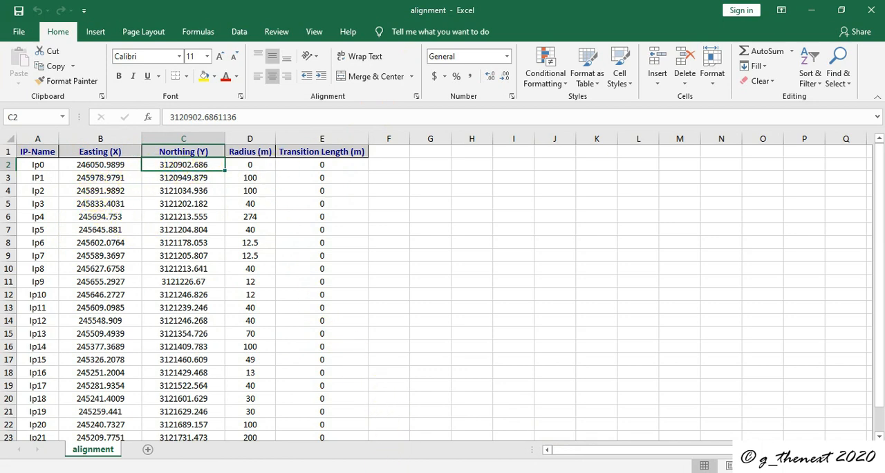
Step: Recheck the ep1 and cross section workbooks in Excel, then return to SW Road's project details for project 12
left_click(386, 429)
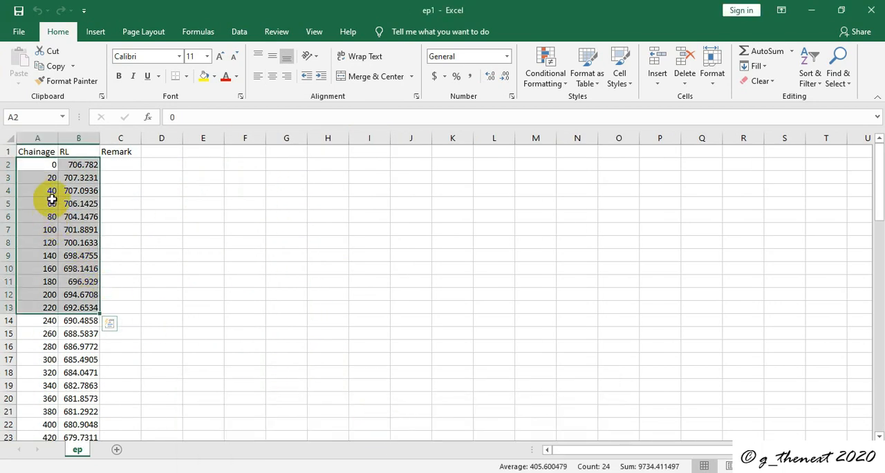
left_click(365, 471)
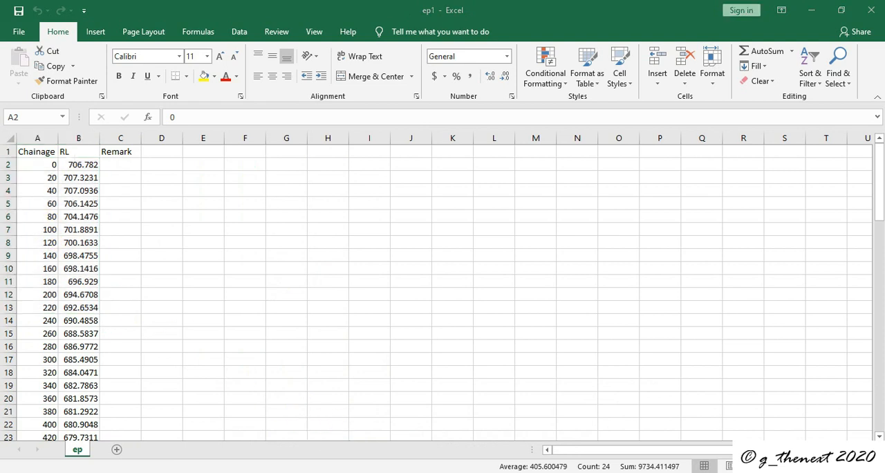
left_click(297, 435)
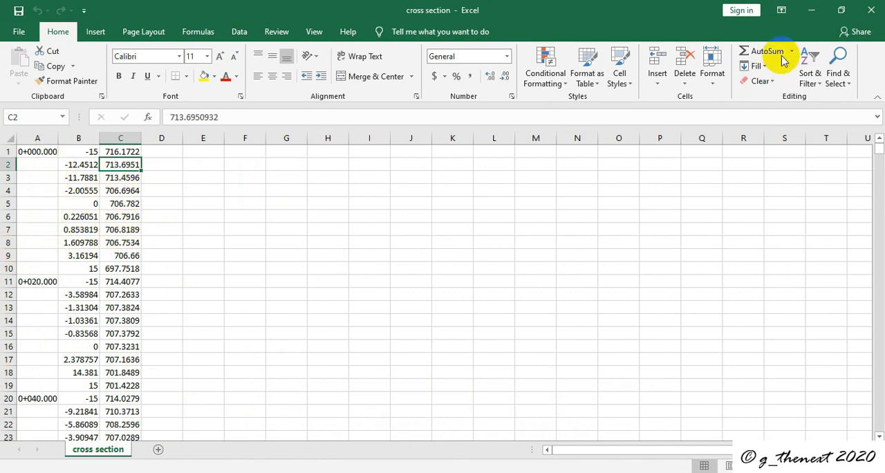
left_click(813, 14)
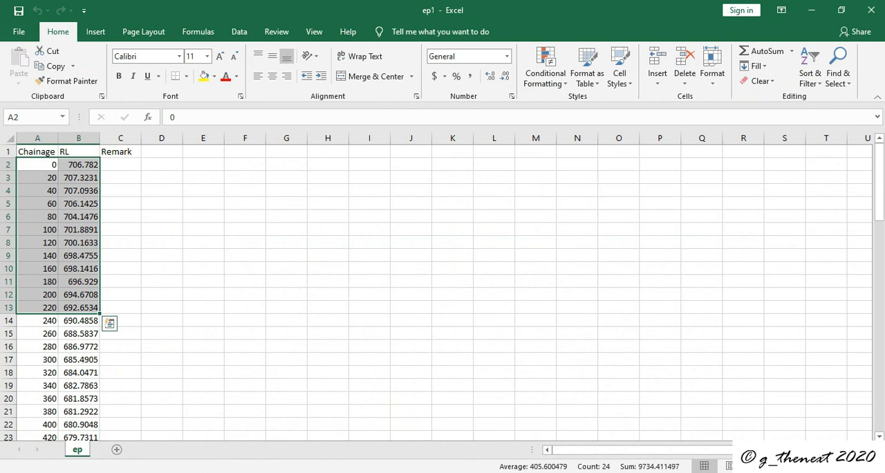
mouse_move(316, 467)
left_click(317, 437)
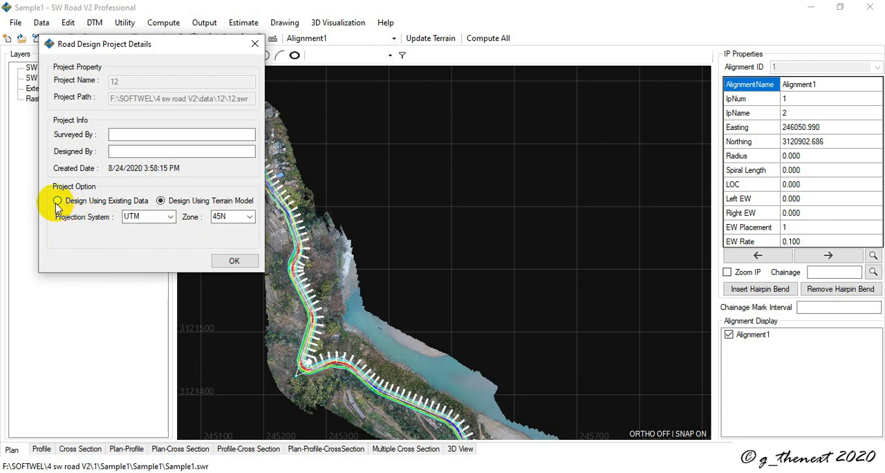
Step: Confirm the project details and start an import in the alignment data editor for Alignment1 with start chainage 0
left_click(232, 262)
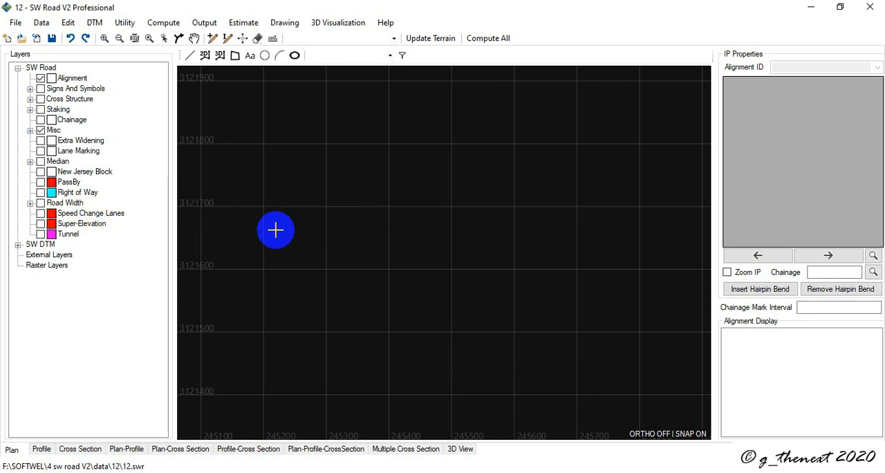
mouse_move(397, 472)
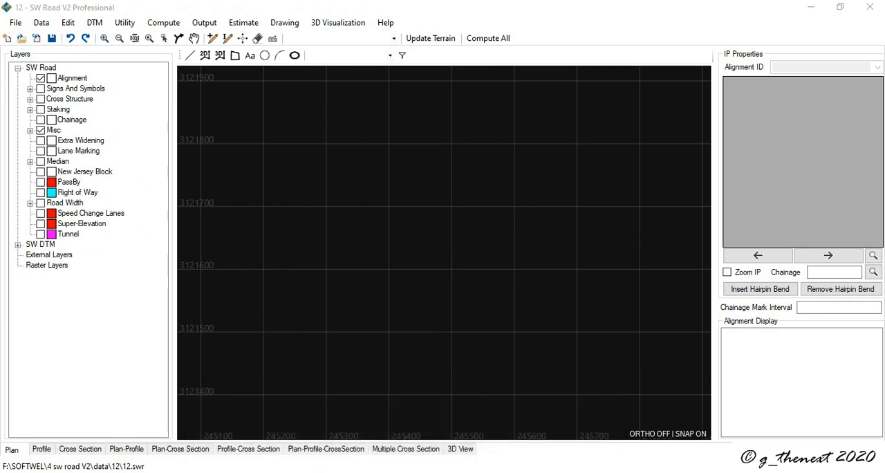
left_click(43, 26)
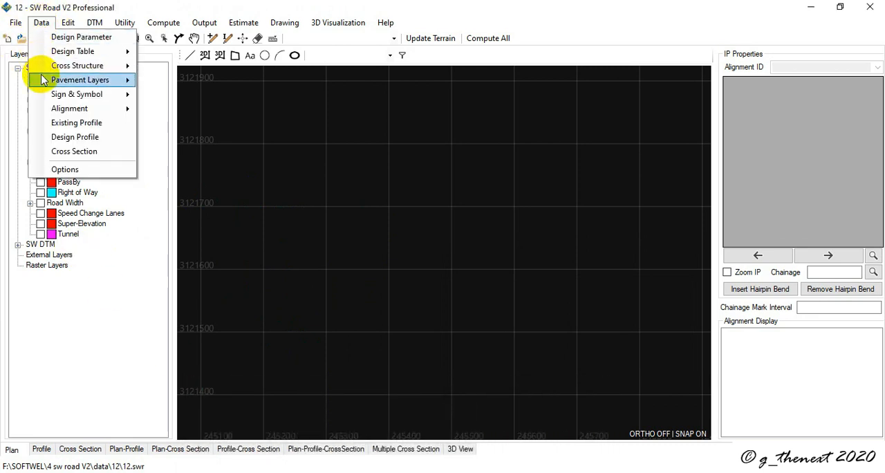
mouse_move(77, 114)
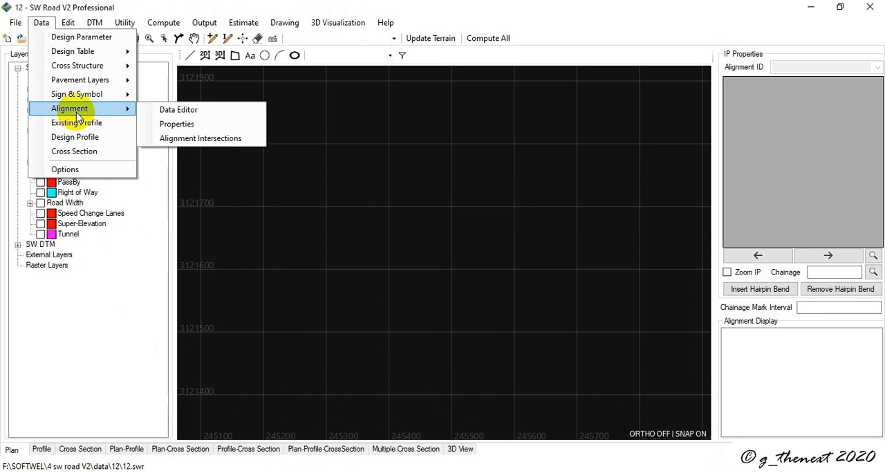
left_click(180, 112)
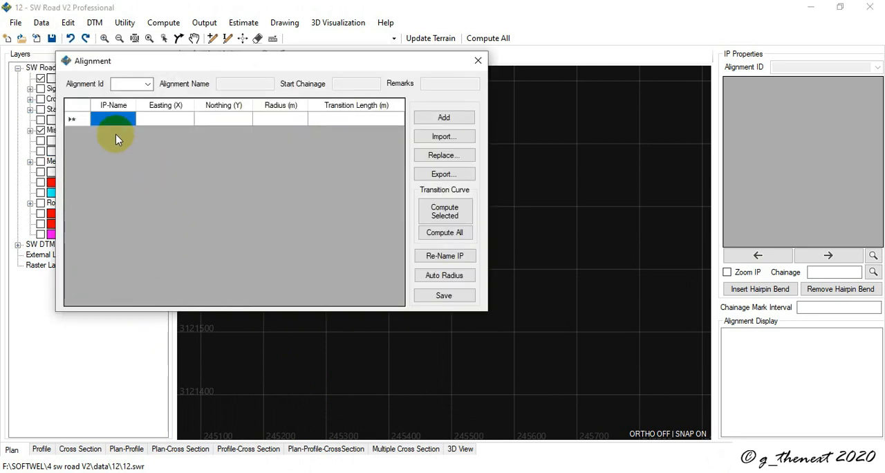
left_click(446, 139)
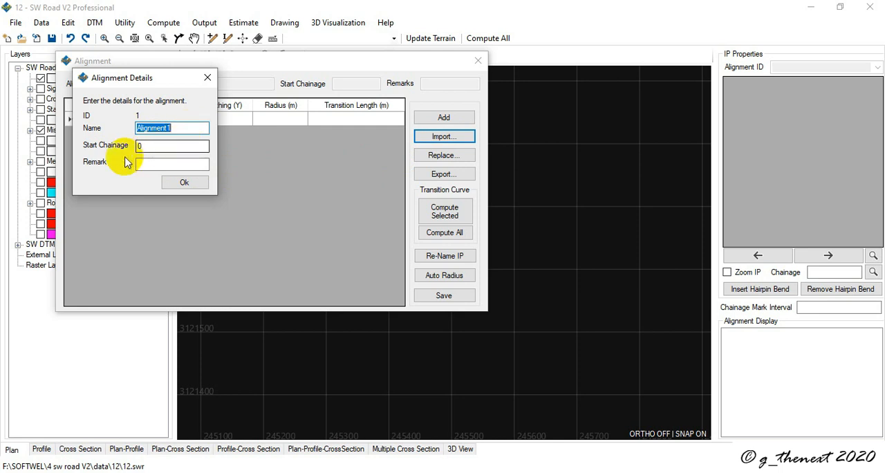
left_click(184, 183)
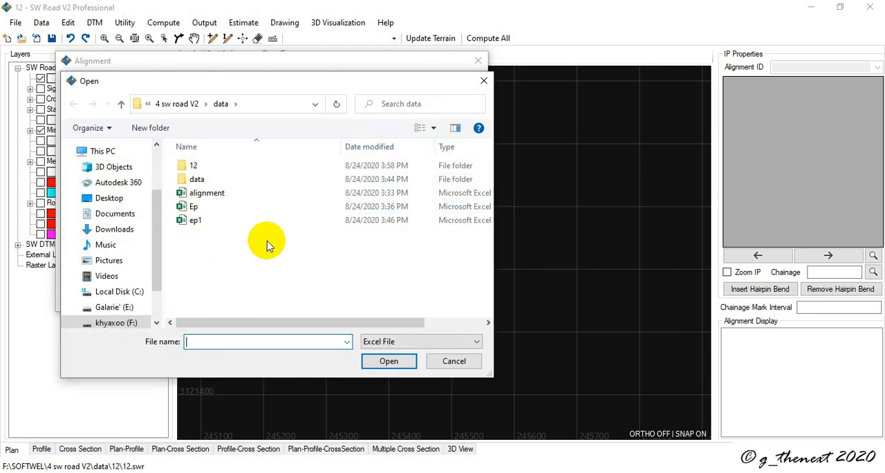
Step: Close the cross section, ep1 and alignment workbooks that are still open in Excel
left_click(399, 472)
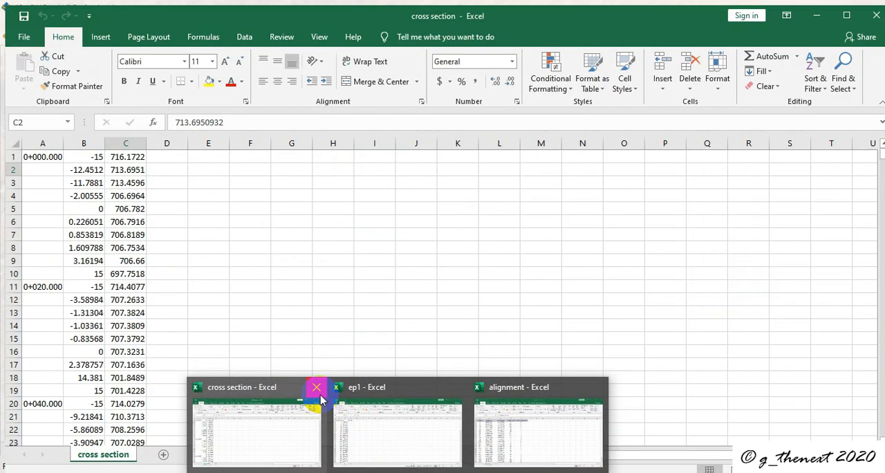
left_click(317, 388)
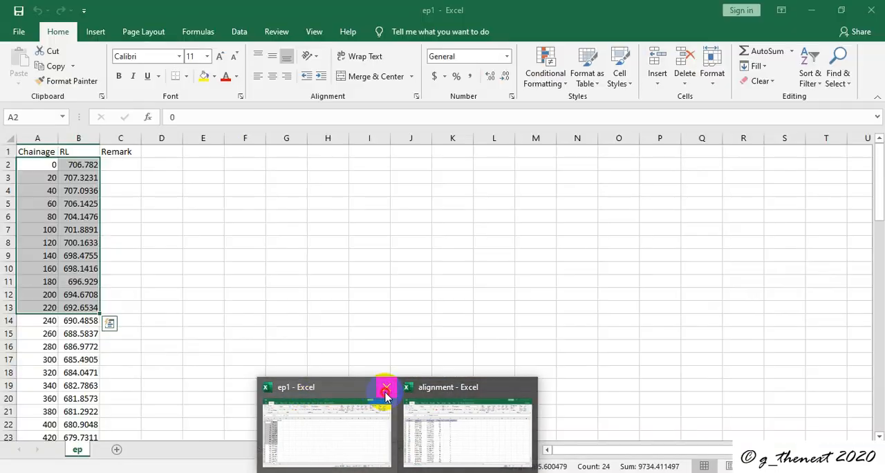
left_click(382, 389)
mouse_move(414, 398)
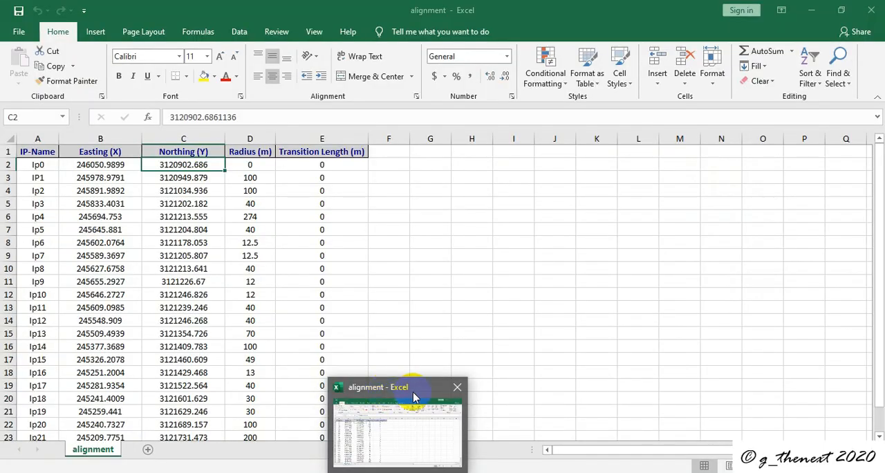
left_click(457, 389)
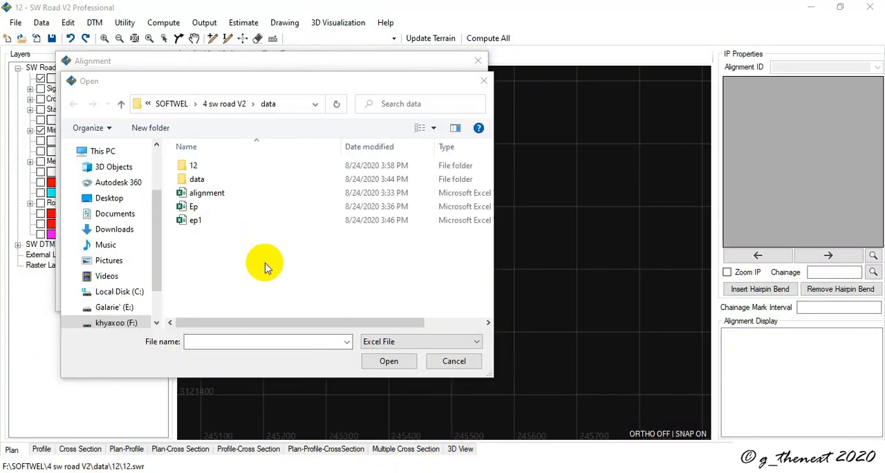
Step: Import the alignment worksheet from the alignment workbook with its header included, save the alignment data and close the editor
double_click(201, 194)
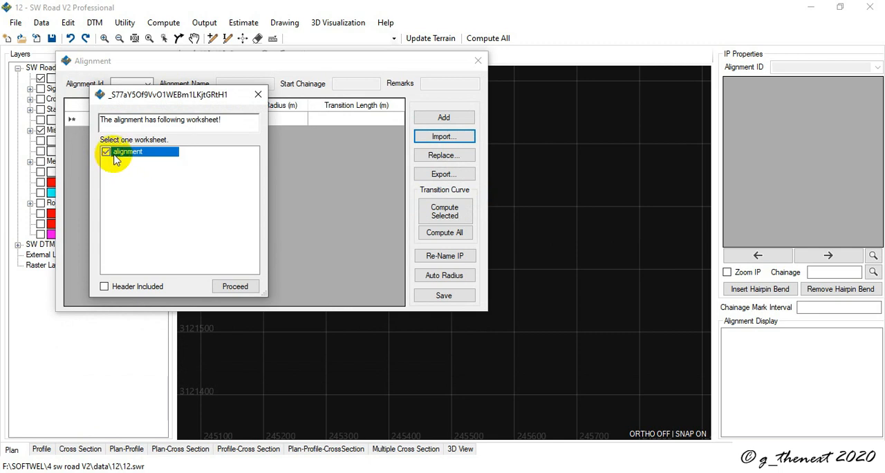
left_click(104, 286)
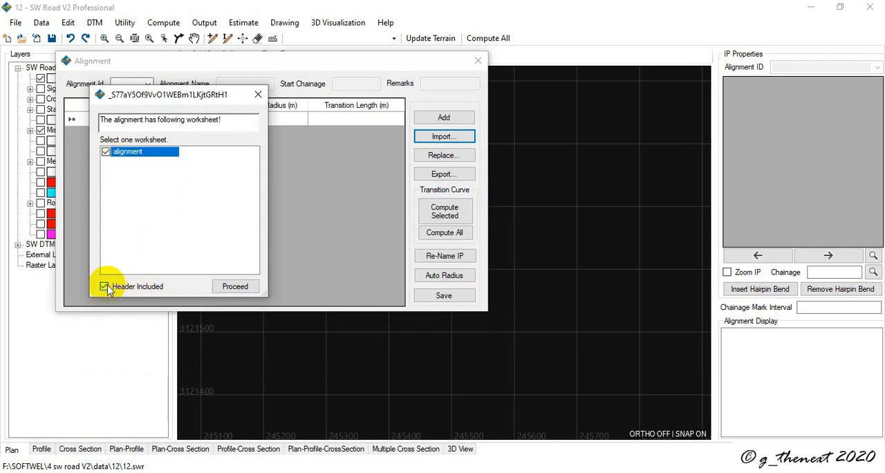
left_click(235, 286)
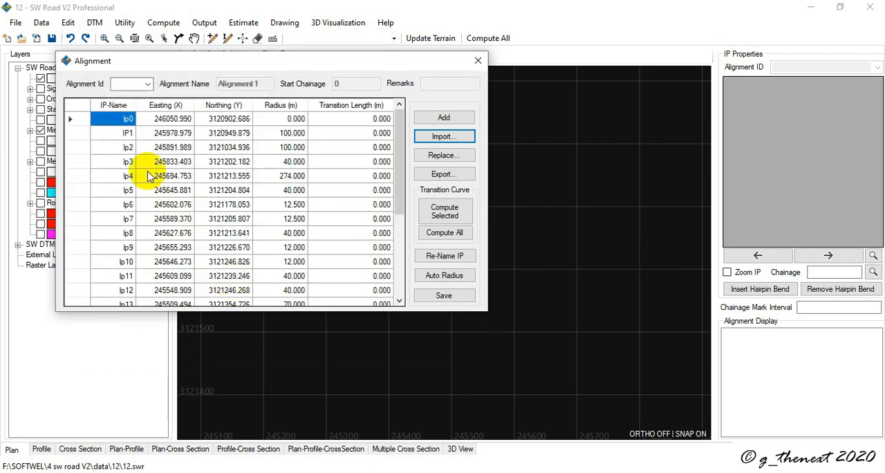
scroll(148, 176, "down", 4)
scroll(148, 176, "up", 4)
left_click(442, 298)
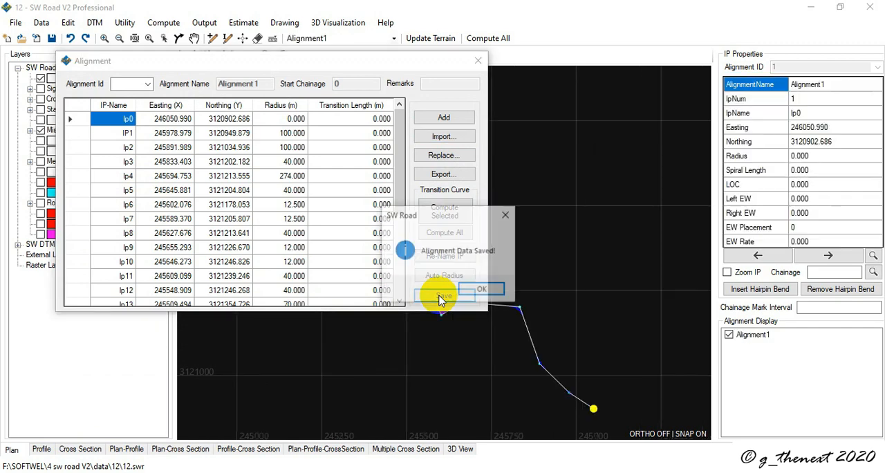
left_click(477, 290)
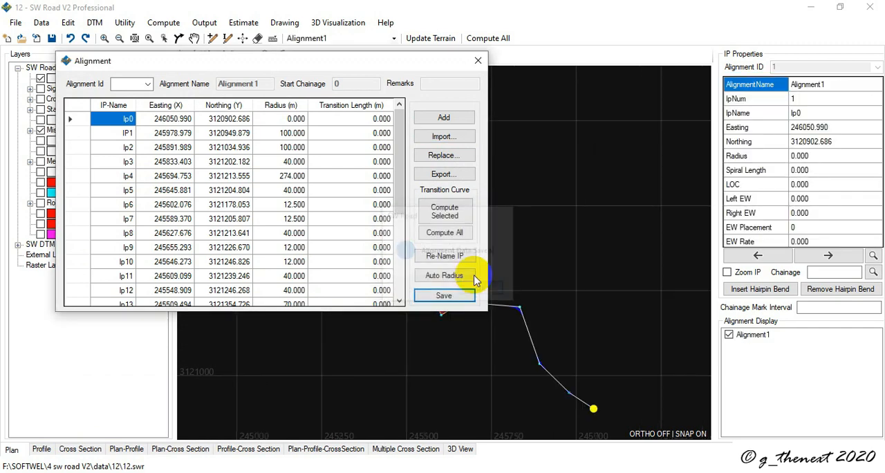
left_click(483, 64)
Step: Examine the imported alignment in plan, including the hairpin curves around IPs 7 to 11
scroll(316, 170, "down", 4)
scroll(332, 182, "up", 5)
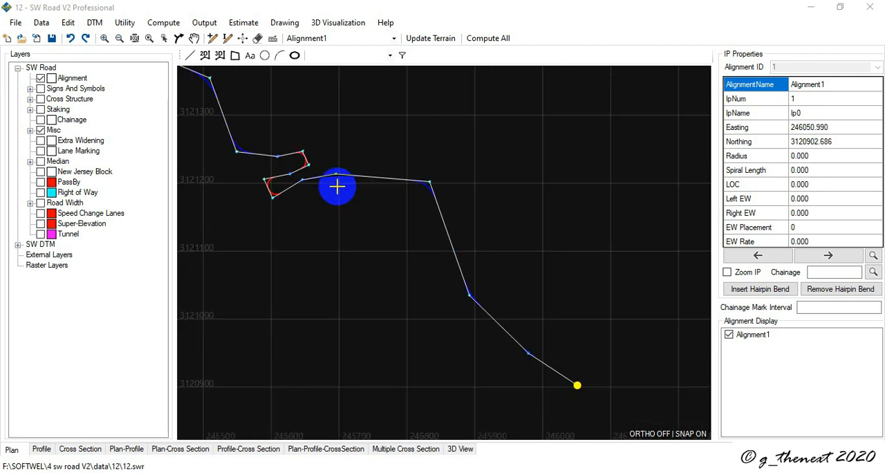
scroll(299, 200, "down", 3)
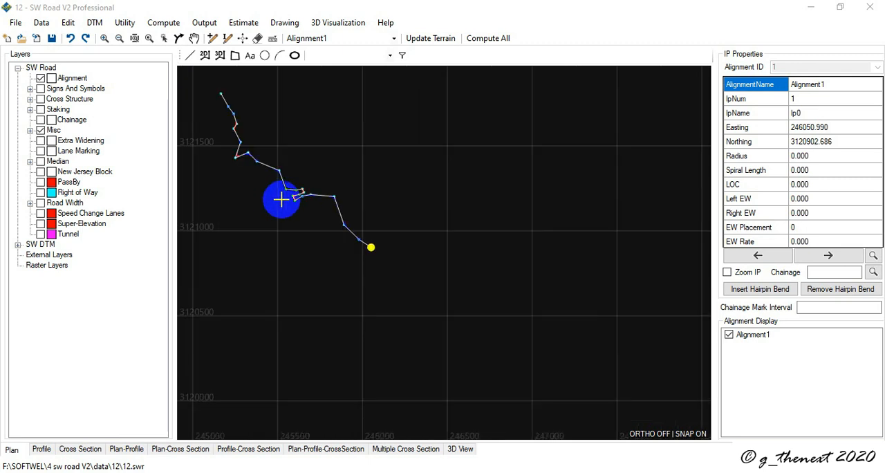
middle_click_drag(281, 200, 382, 300)
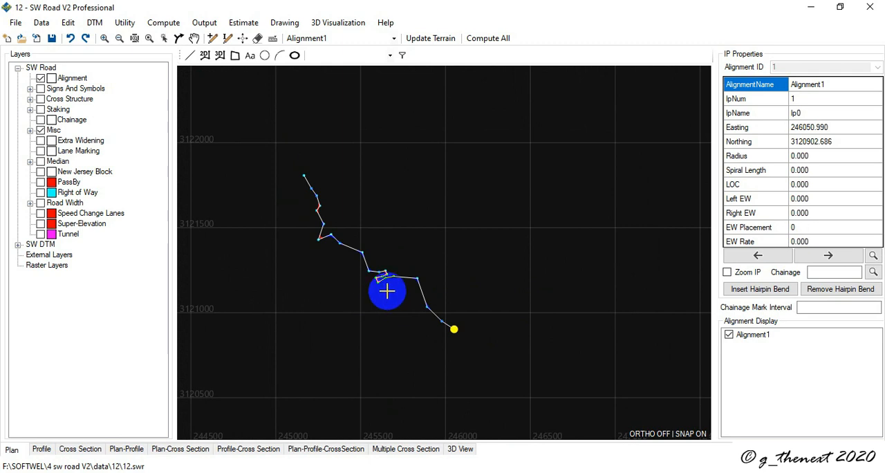
scroll(367, 283, "up", 5)
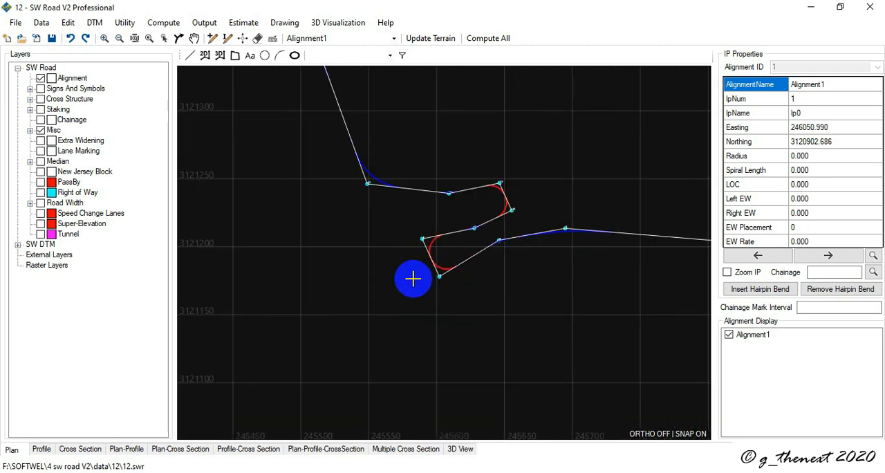
scroll(412, 277, "down", 3)
scroll(426, 274, "up", 5)
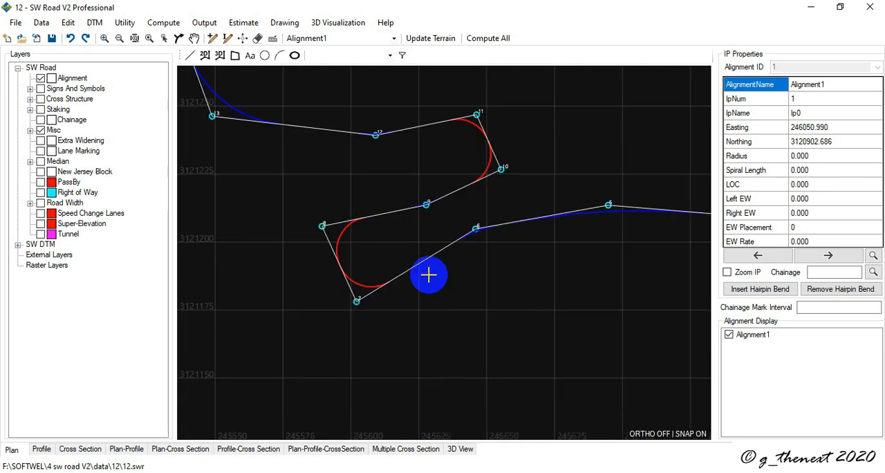
scroll(367, 292, "down", 5)
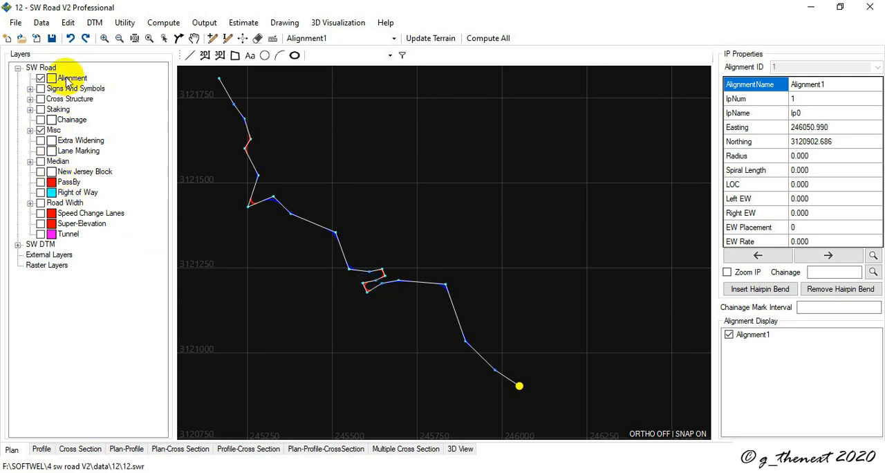
Step: Try to view the profile and cross section of Alignment1, dismissing the messages
left_click(40, 448)
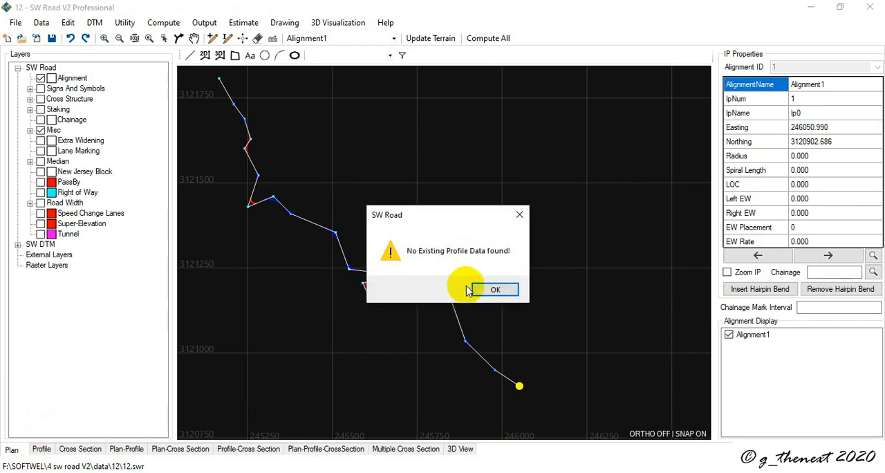
left_click(496, 290)
left_click(76, 449)
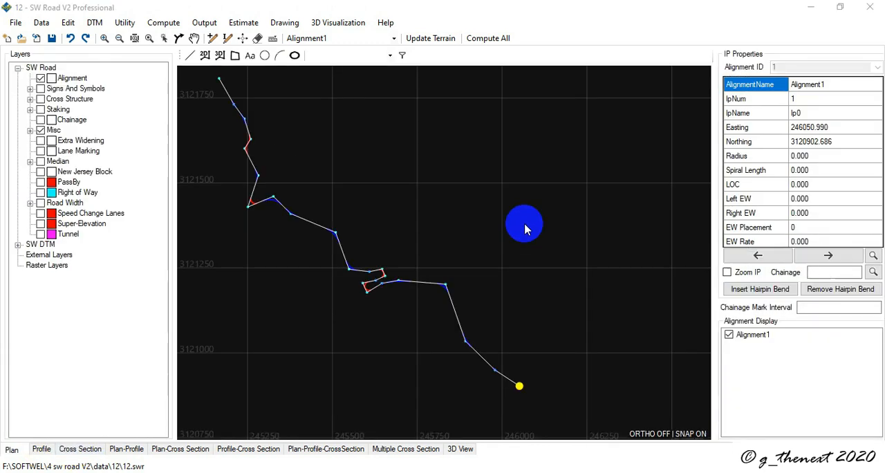
left_click(486, 290)
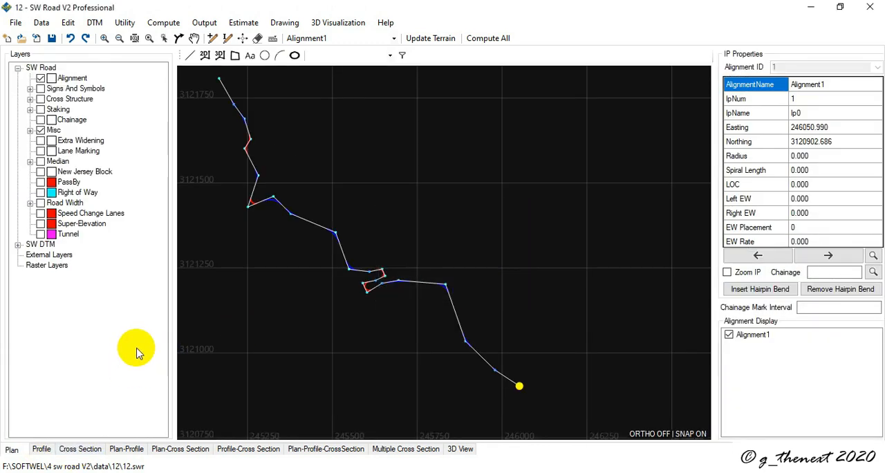
left_click(41, 449)
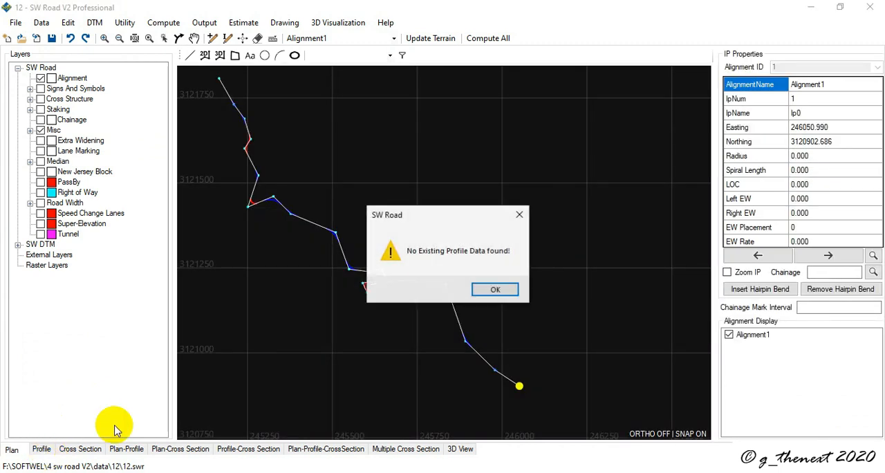
left_click(489, 289)
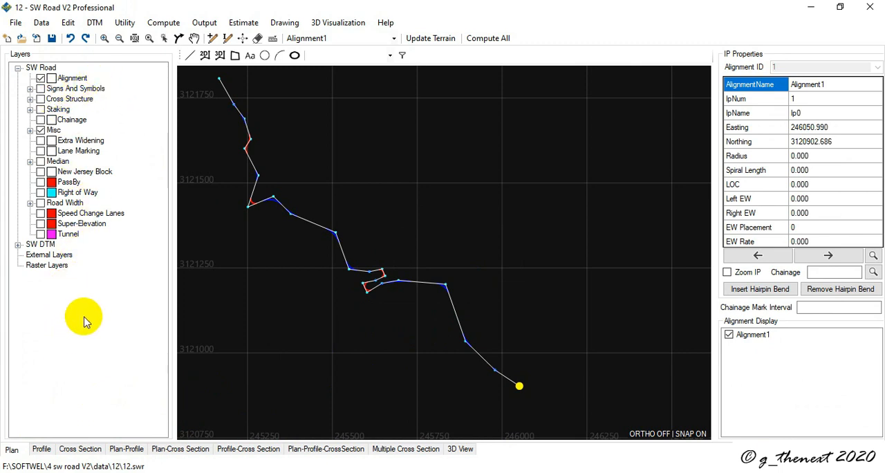
Step: Import the ep worksheet from the ep1 workbook, header included, as existing profile data for Alignment1
left_click(42, 24)
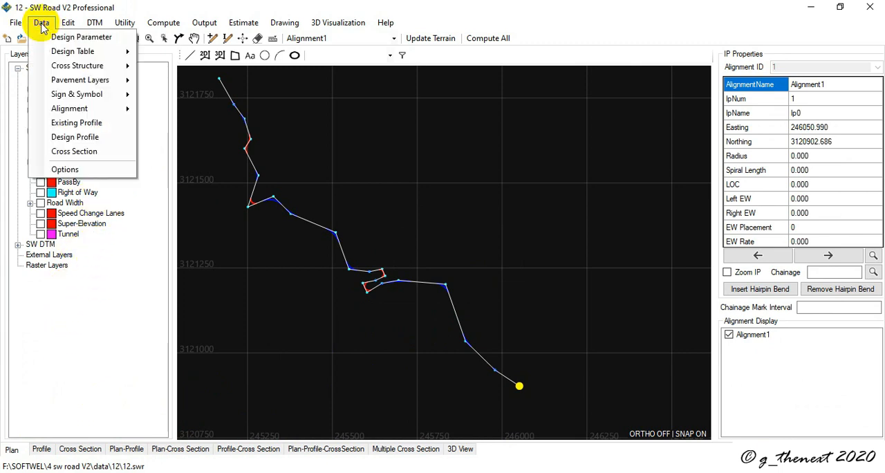
left_click(93, 126)
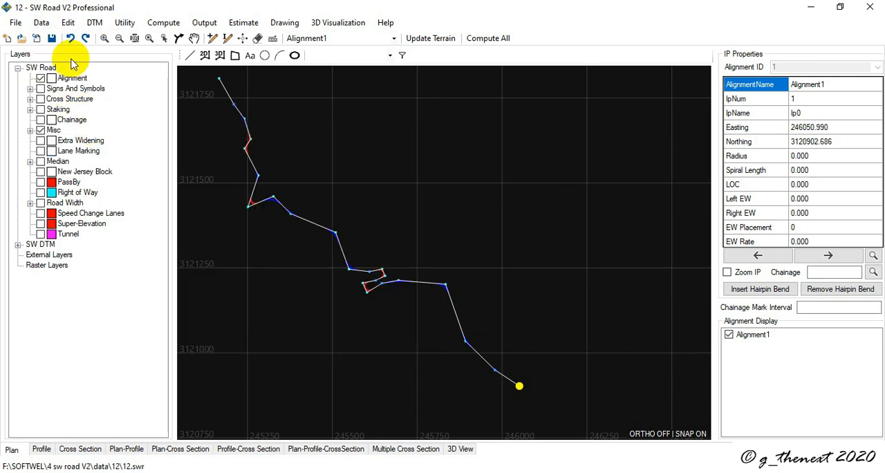
left_click(443, 415)
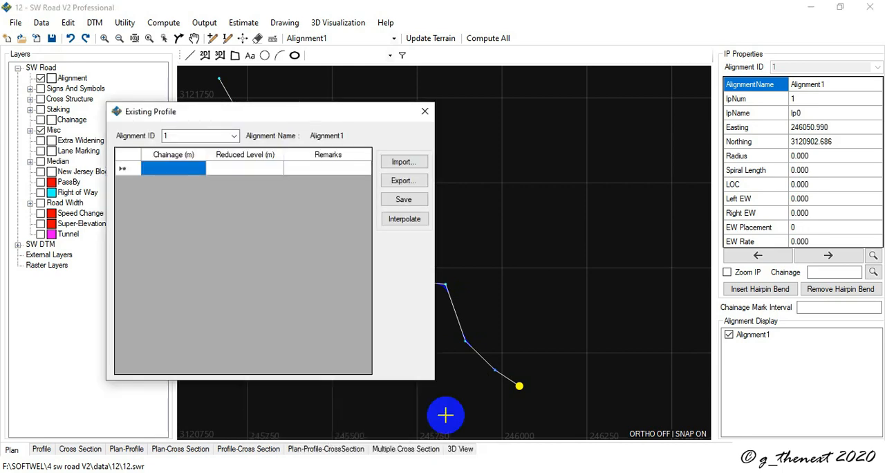
left_click(401, 163)
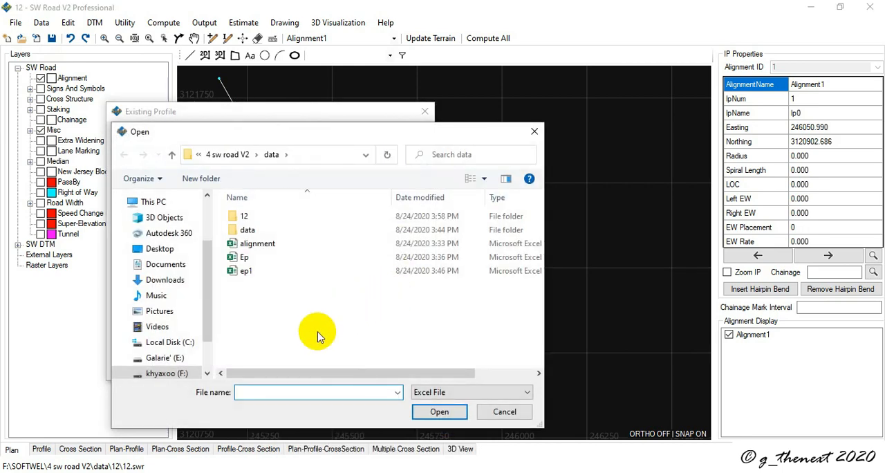
double_click(247, 271)
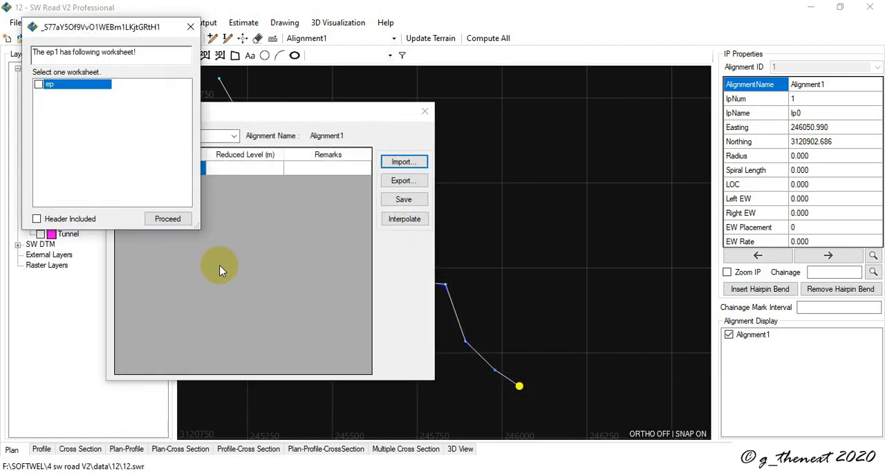
left_click(39, 84)
left_click(37, 219)
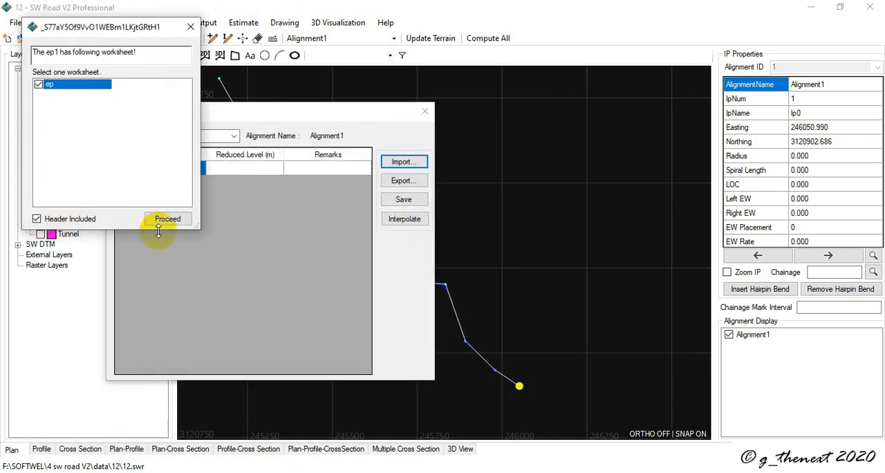
left_click(168, 220)
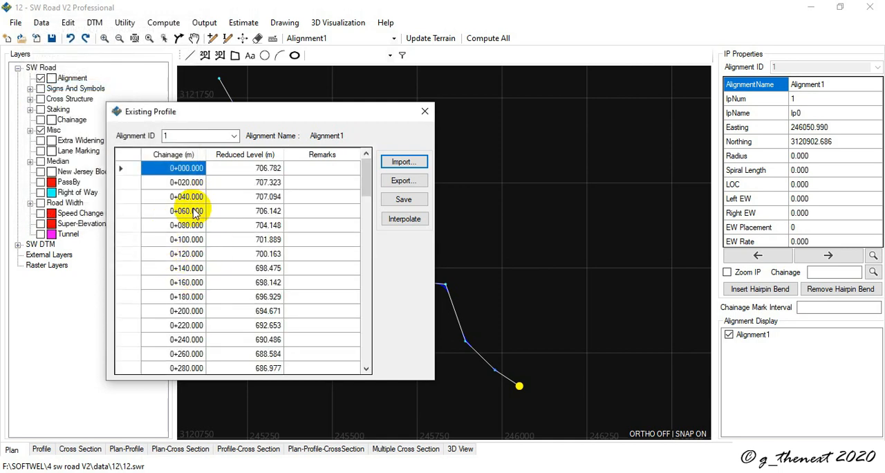
Step: Review the imported chainages and reduced levels, save the existing profile data for Alignment1 and close the editor
scroll(183, 199, "down", 9)
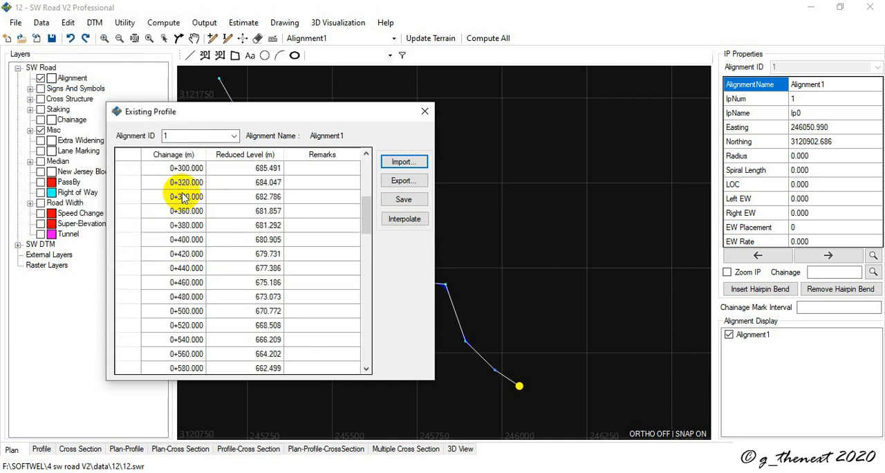
left_click(403, 199)
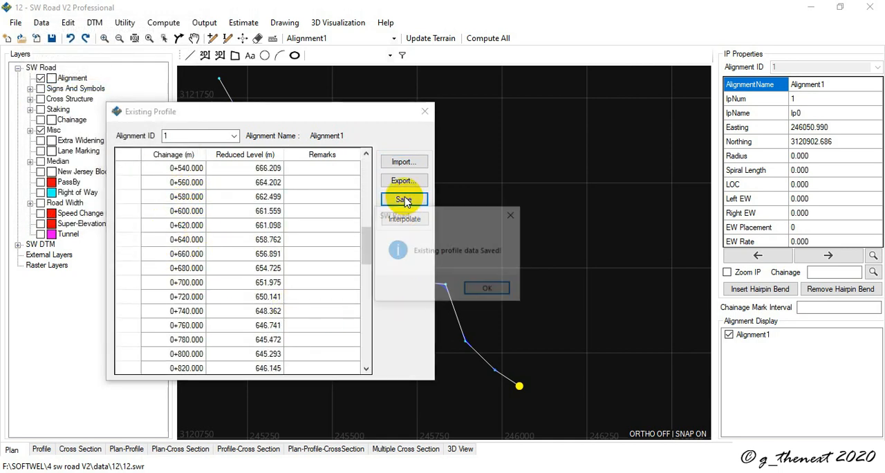
left_click(484, 289)
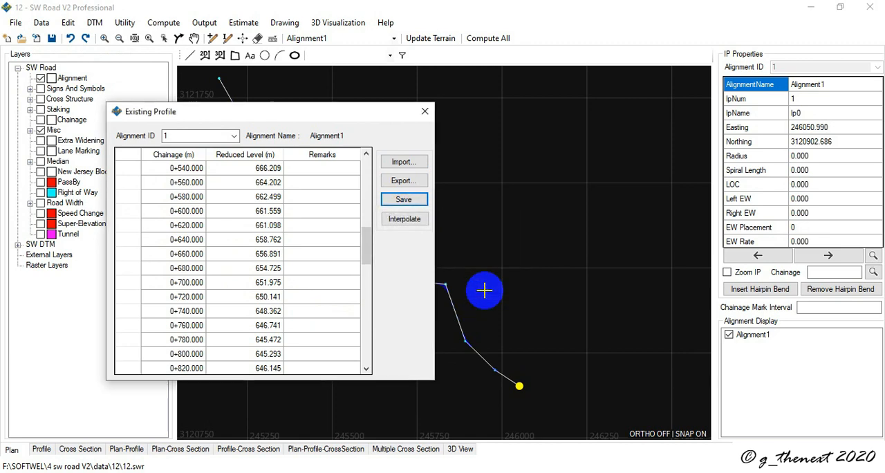
left_click(425, 110)
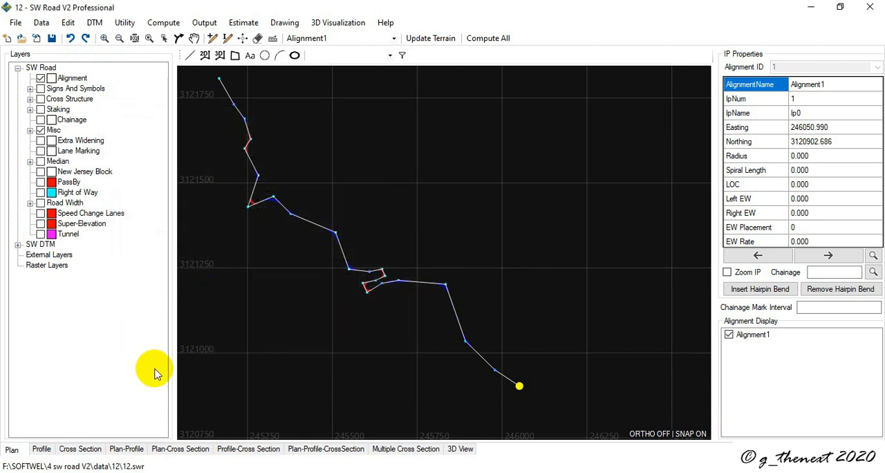
Step: View the existing profile of Alignment1 and try to open its cross sections, dismissing the message
left_click(44, 450)
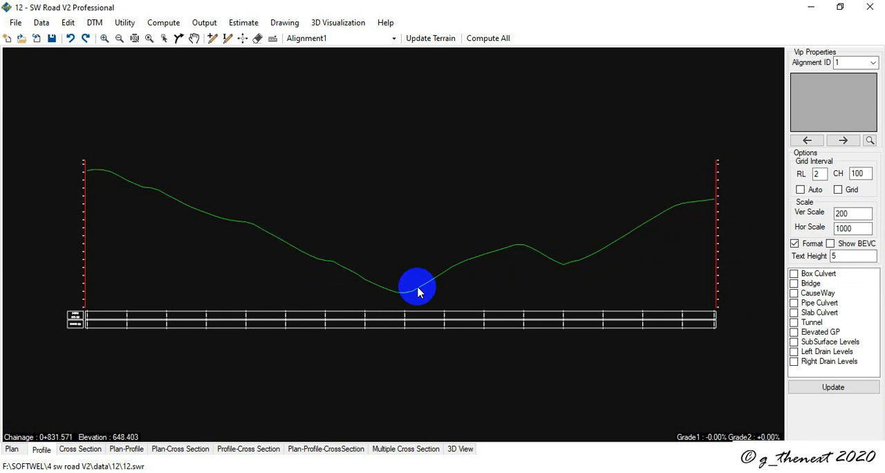
left_click(75, 452)
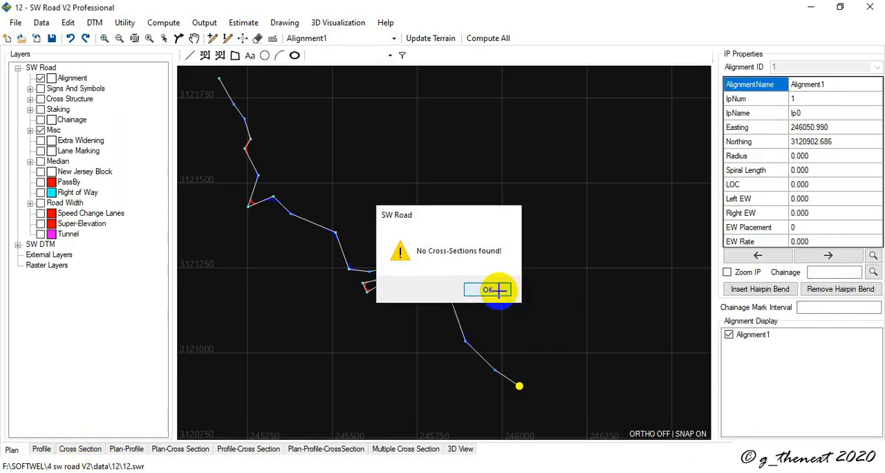
left_click(495, 290)
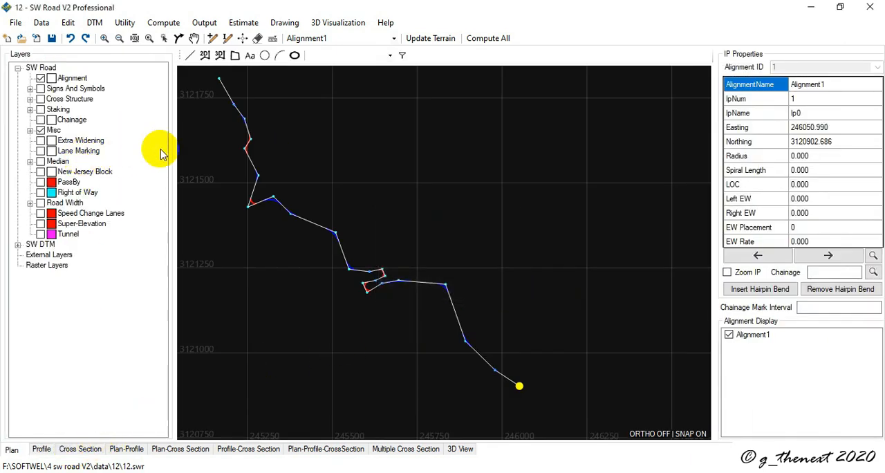
Step: Import the cross section CSV file as cross section data for Alignment1, save the data and close the editor
left_click(41, 23)
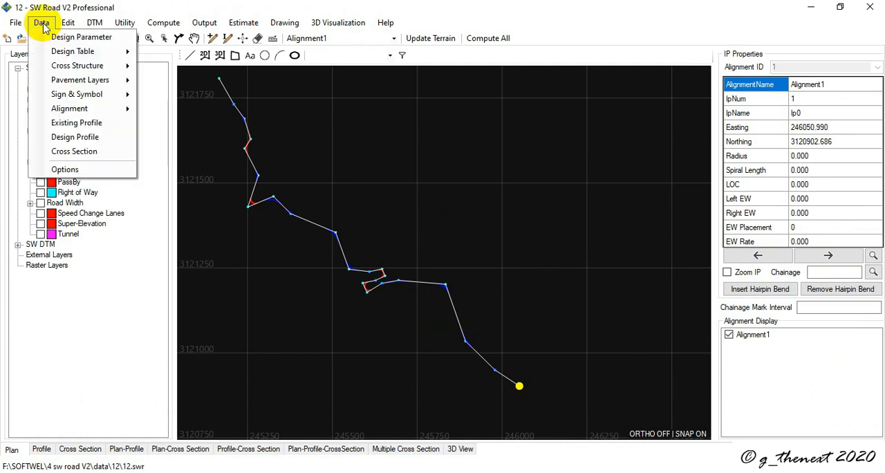
left_click(95, 157)
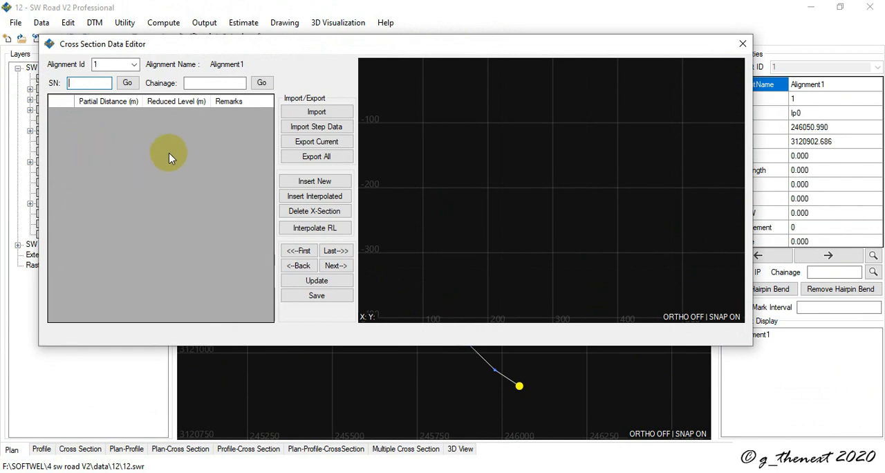
left_click(316, 113)
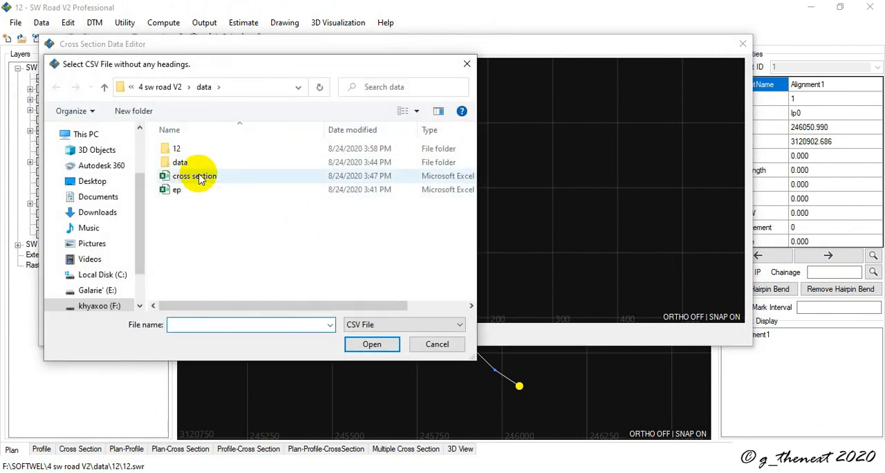
double_click(197, 177)
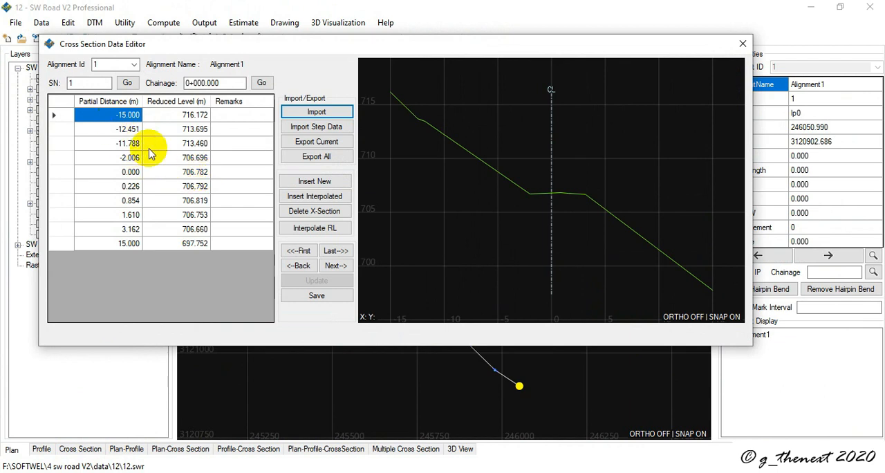
left_click(318, 302)
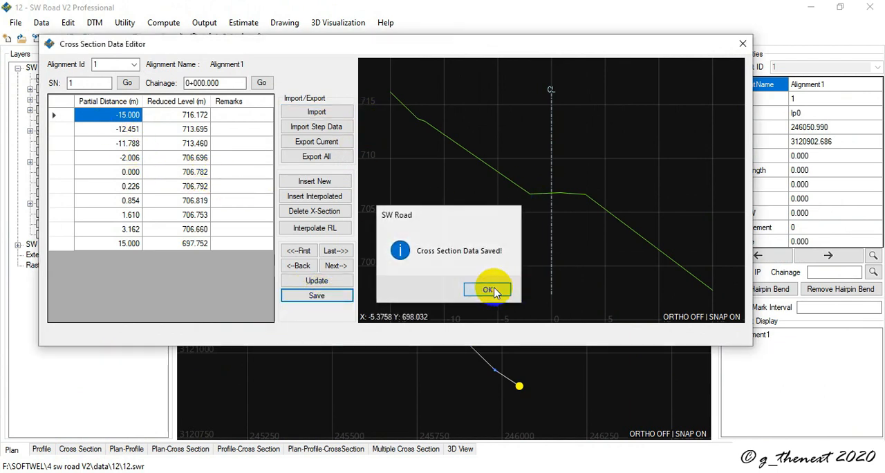
left_click(508, 290)
left_click(745, 44)
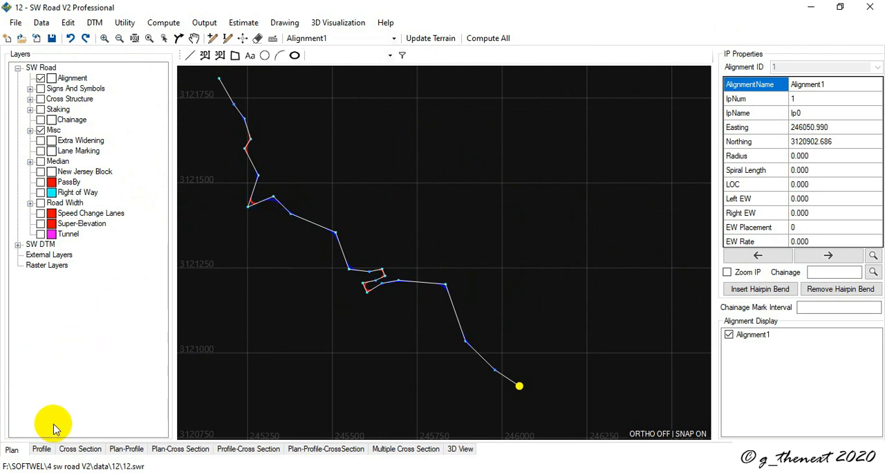
Step: View the existing profile of Alignment1 and its cross section at chainage 0+000
left_click(41, 450)
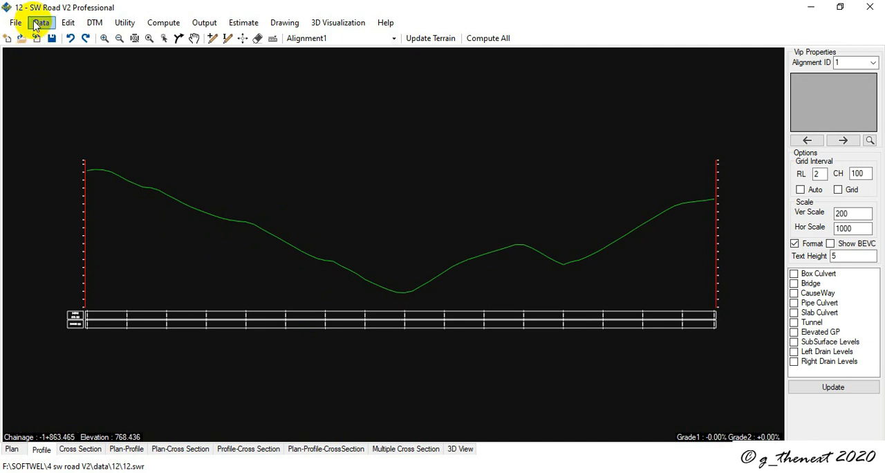
left_click(39, 24)
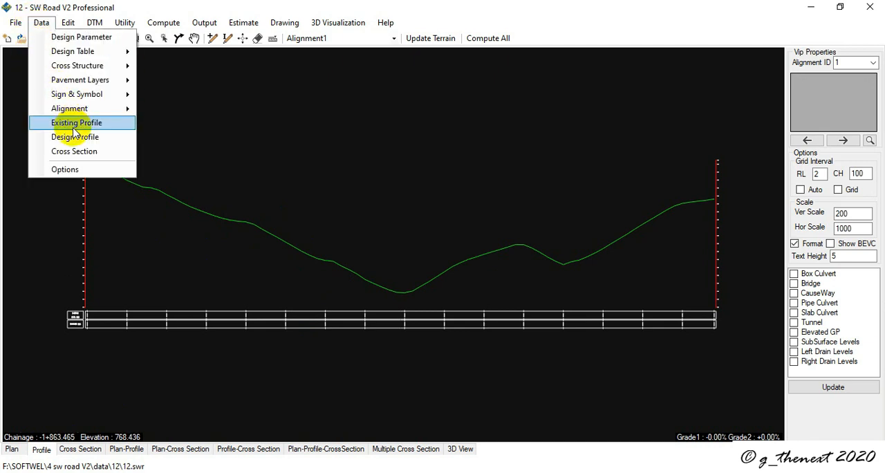
left_click(76, 451)
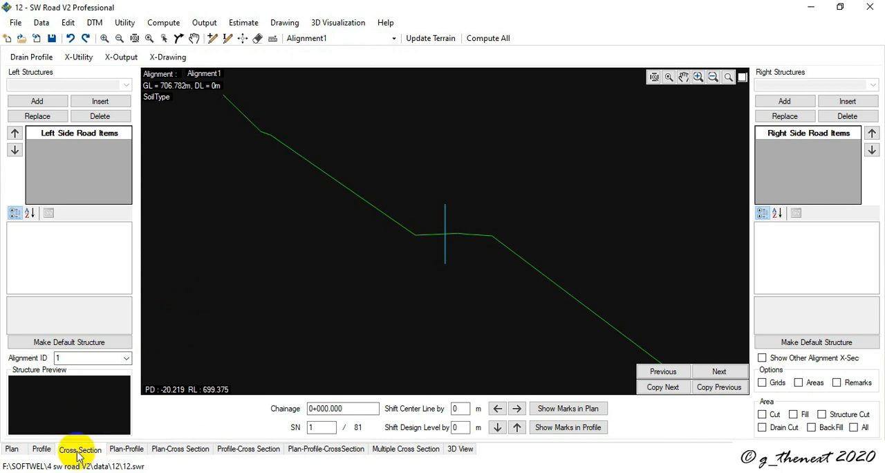
left_click(40, 23)
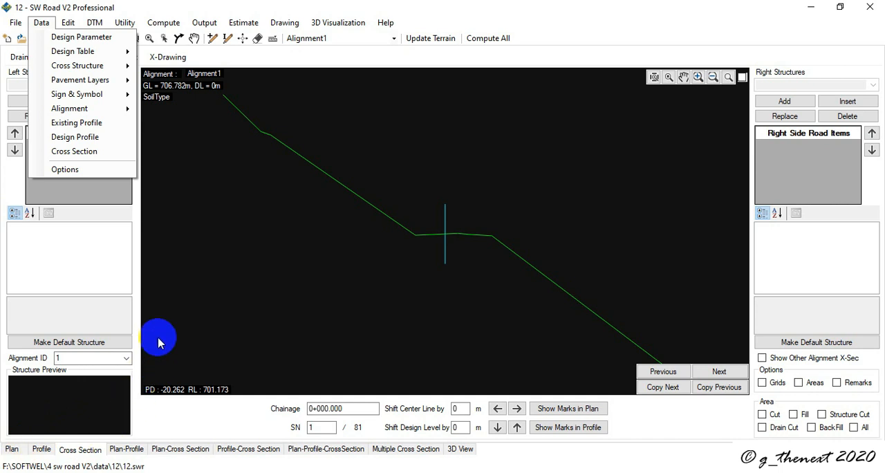
Step: Try drawing a design profile, inserting VIPs at about chainage 0+547 and the lowest point, and moving the middle VIP onto the rise beyond
left_click(42, 451)
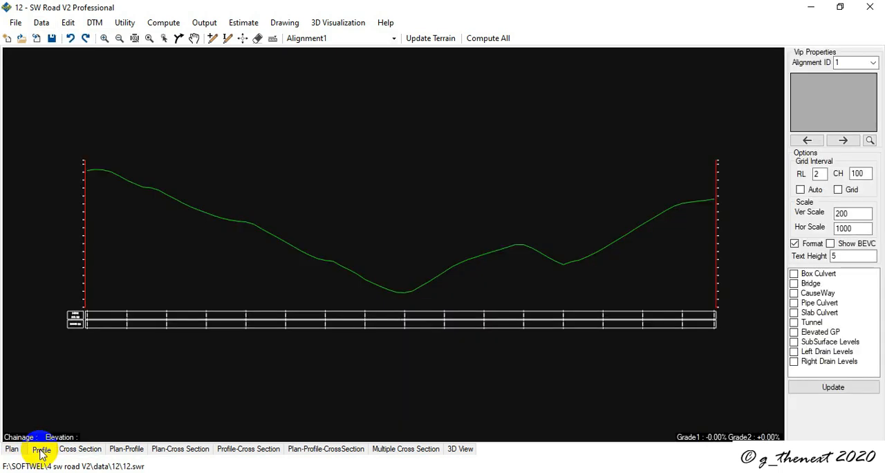
left_click(193, 40)
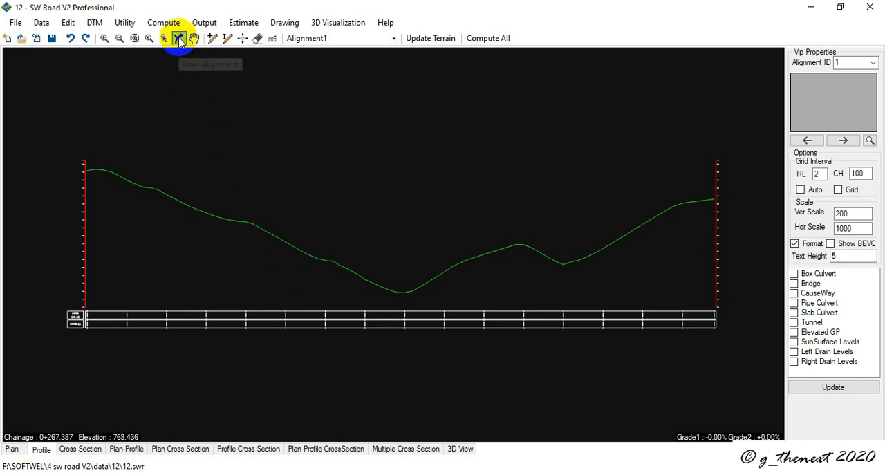
left_click(178, 38)
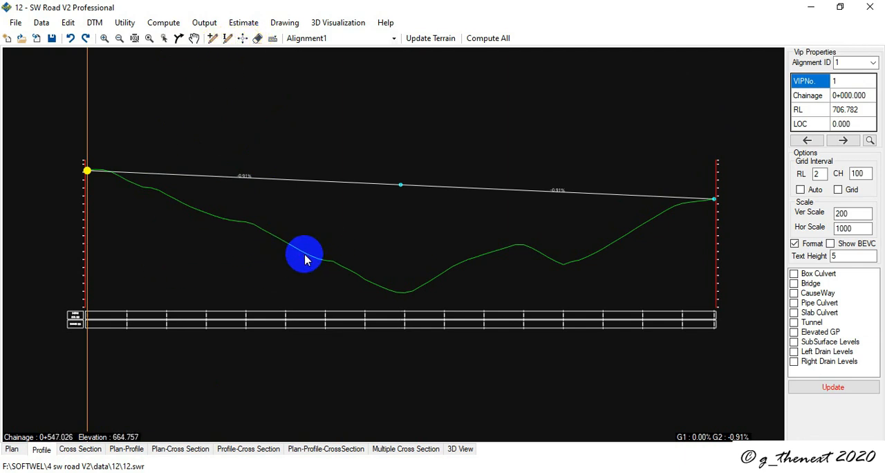
left_click(227, 38)
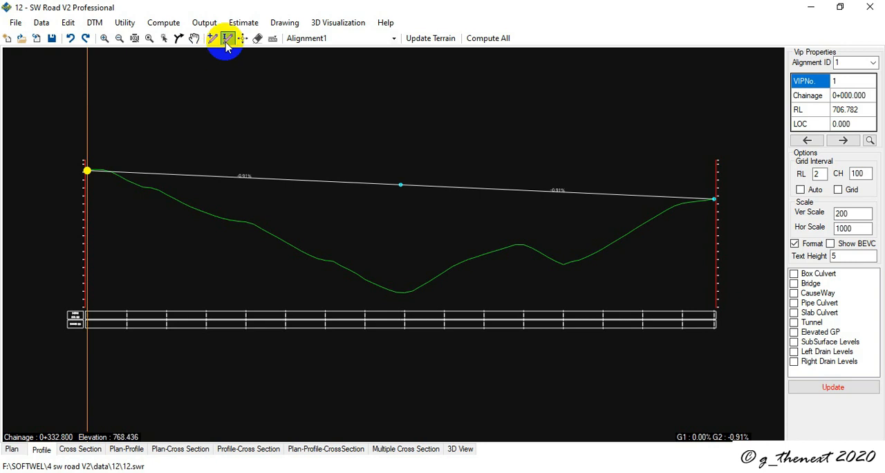
left_click(305, 258)
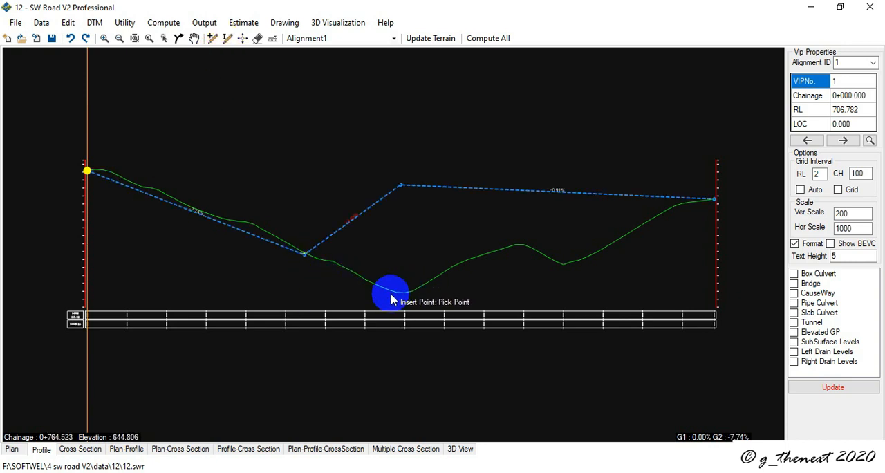
left_click(401, 294)
key("m")
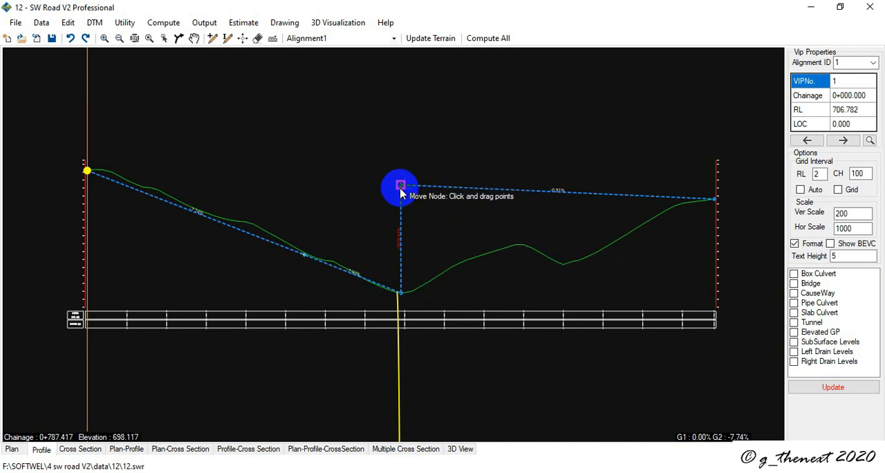
mouse_move(400, 185)
left_mouse_down()
mouse_move(535, 251)
mouse_move(477, 256)
left_mouse_up()
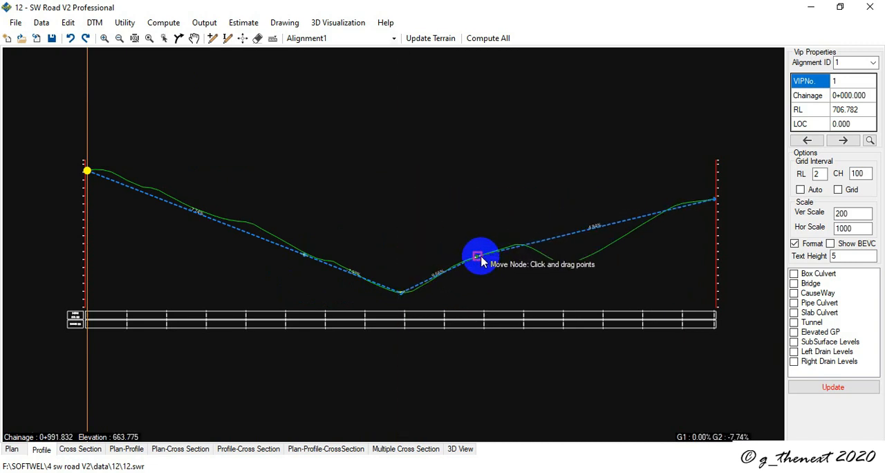
Step: Try to fit the rest of the design profile with VIPs at the second crest, the second low point and the final grade break
key("i")
left_click(533, 246)
left_click(565, 265)
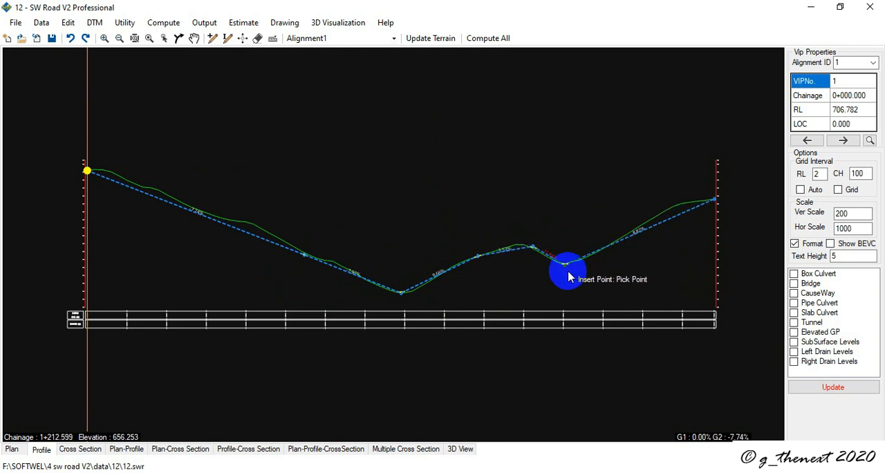
left_click(674, 204)
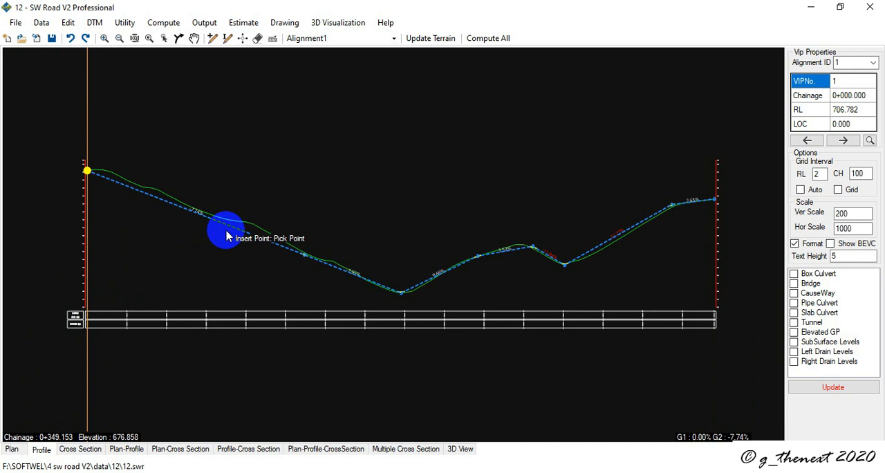
Step: View the cross section at chainage 0+000, return to the profile and update it
left_click(81, 450)
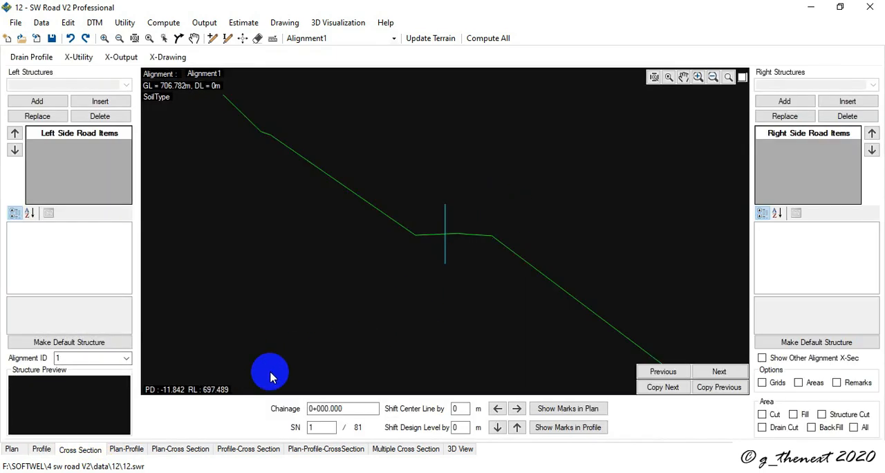
left_click(38, 448)
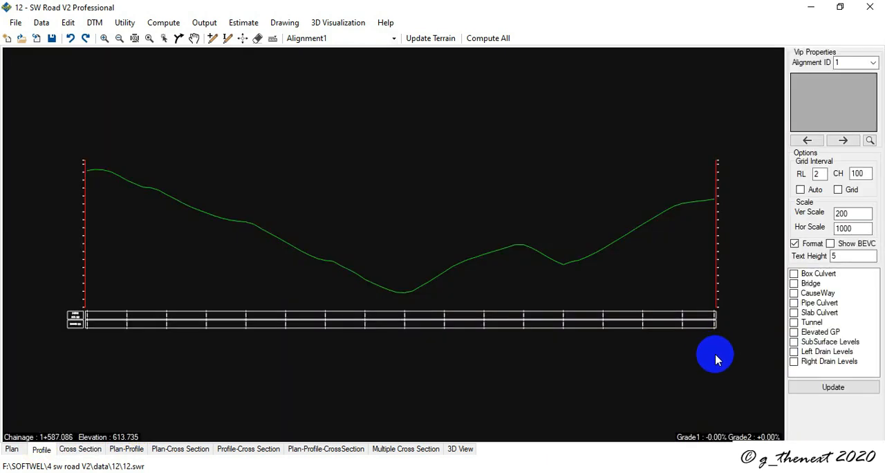
left_click(802, 389)
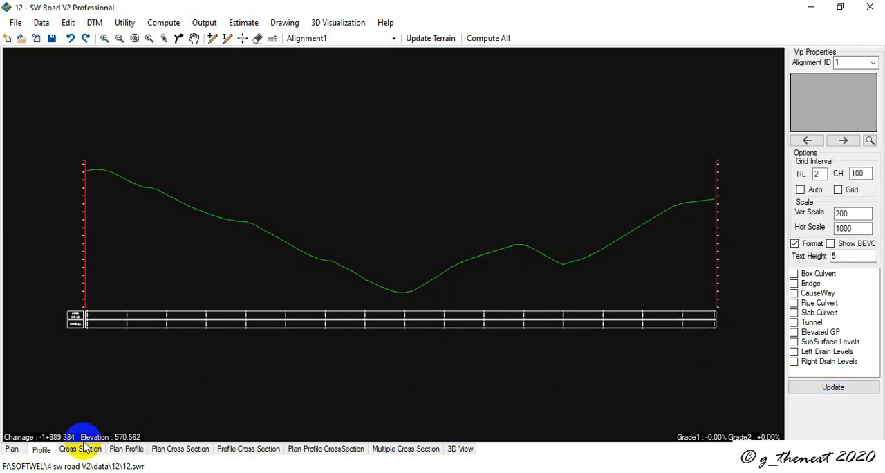
Step: Start a new design profile for Alignment1 and insert two VIPs along the descending ground line before the lowest point
left_click(195, 39)
left_click(179, 38)
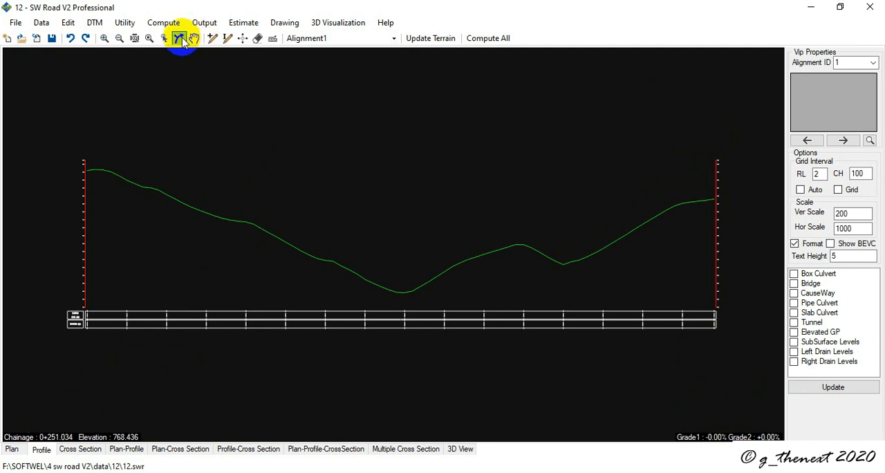
left_click(226, 39)
left_click(243, 220)
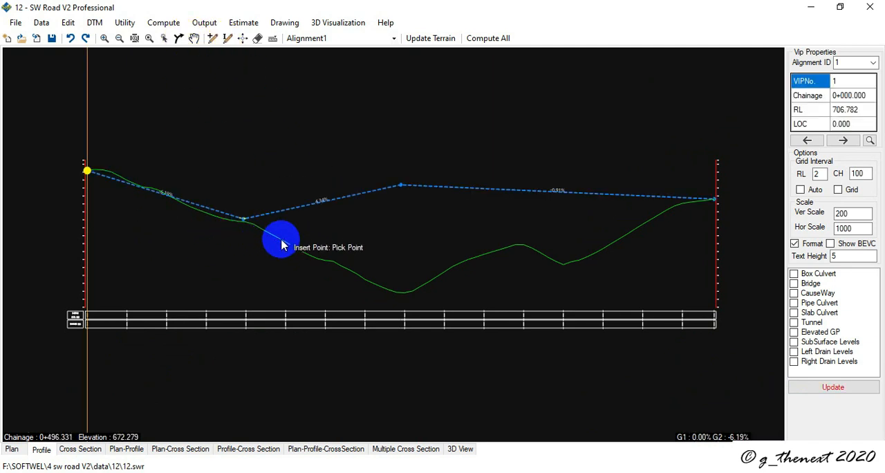
left_click(354, 267)
Step: Move the VIPs to fit the ground line at the first grade break, the lowest point and the rise beyond it
key("m")
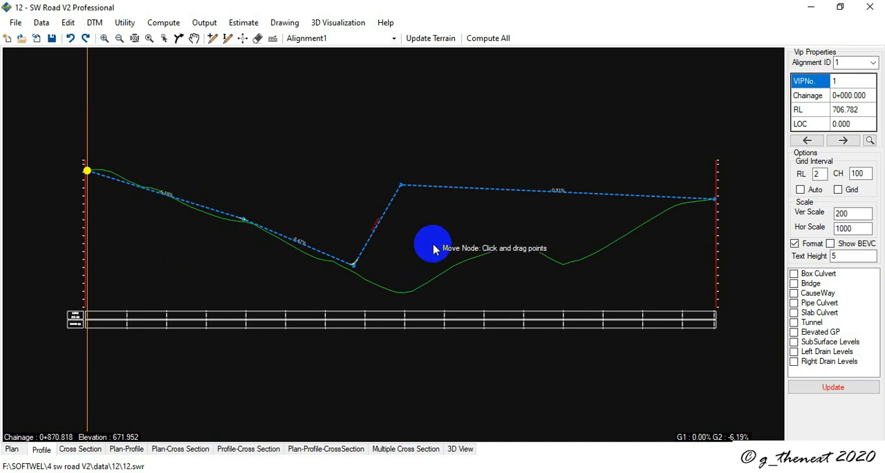
left_click_drag(404, 190, 403, 295)
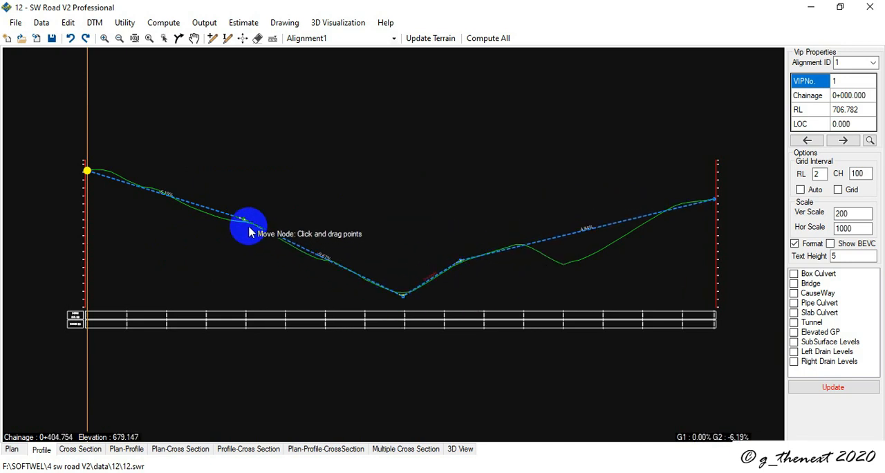
left_click_drag(243, 219, 236, 222)
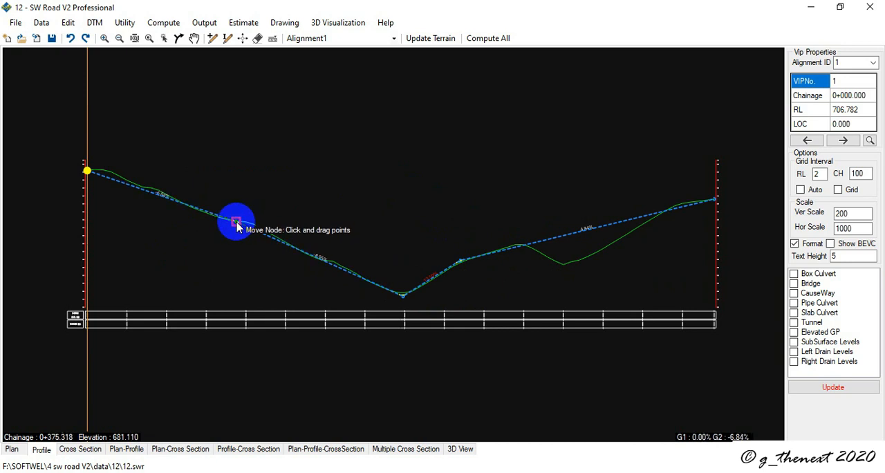
Step: Insert VIPs at the second low point, final grade break and second crest, shifting the low-point VIP slightly along the ground line
key("i")
left_click(565, 265)
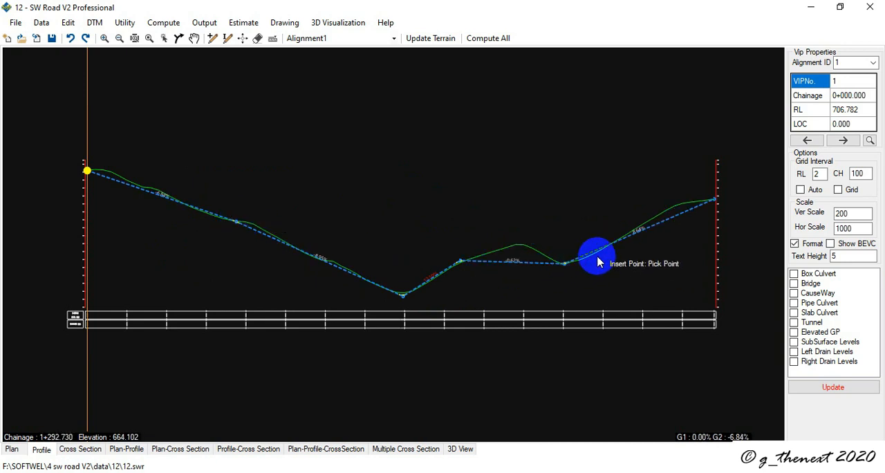
left_click(670, 208)
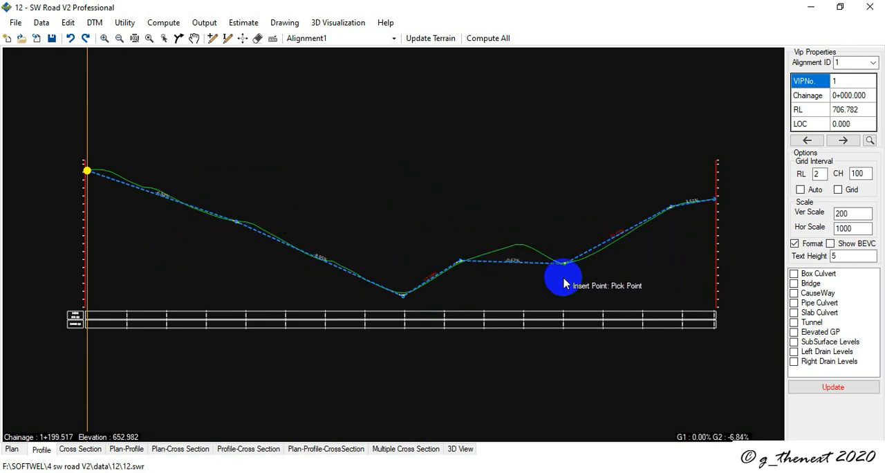
key("m")
left_click_drag(565, 264, 575, 265)
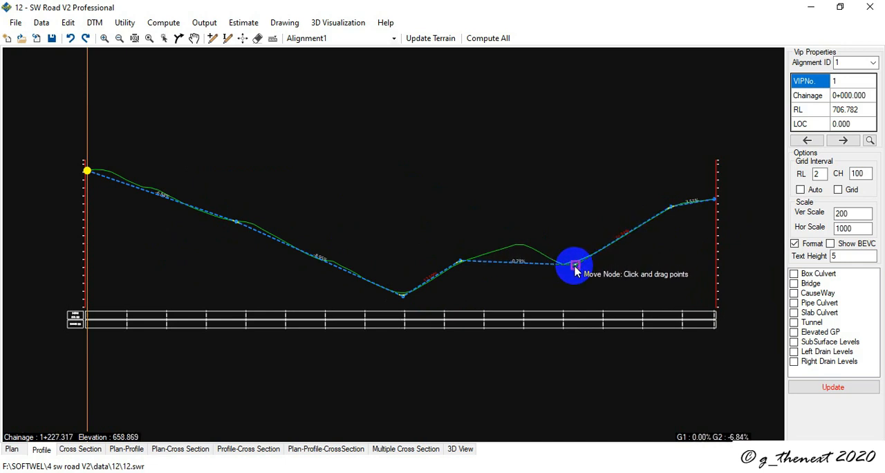
key("i")
left_click(518, 247)
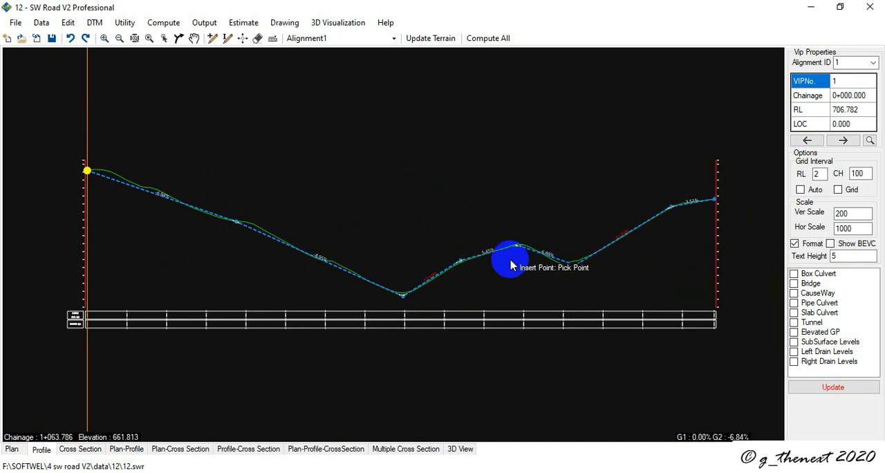
Step: Update the design with the finished profile and open the cross section at chainage 0+000
left_click(833, 389)
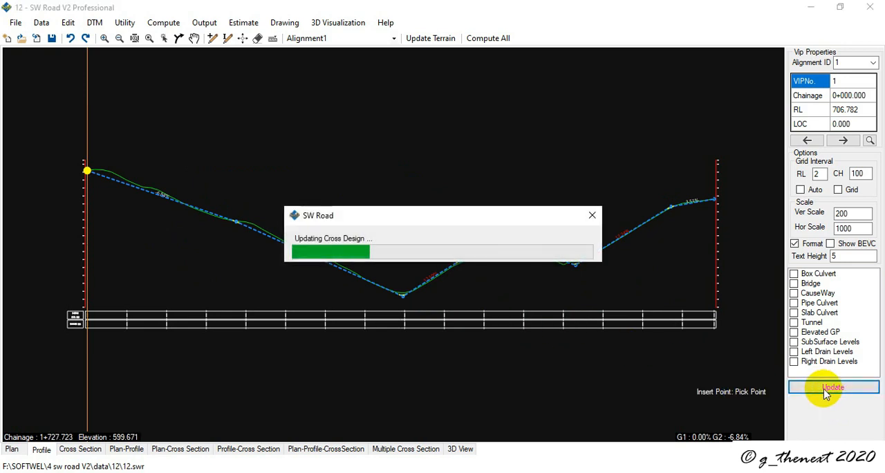
left_click(524, 290)
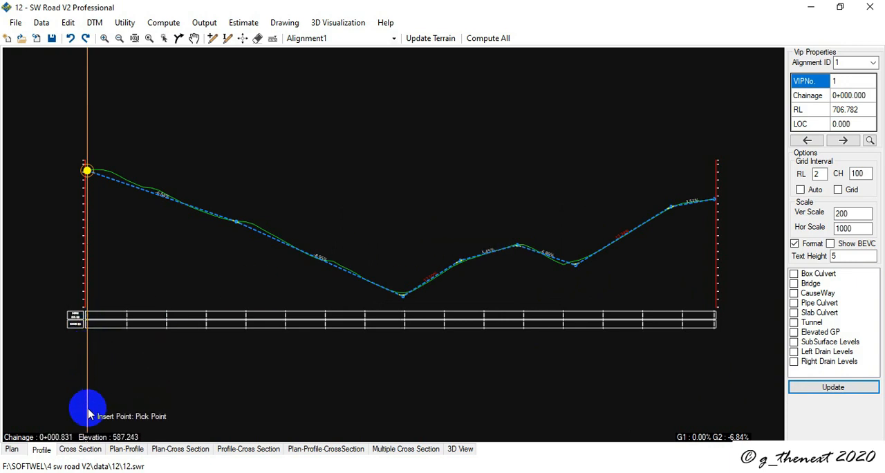
left_click(83, 451)
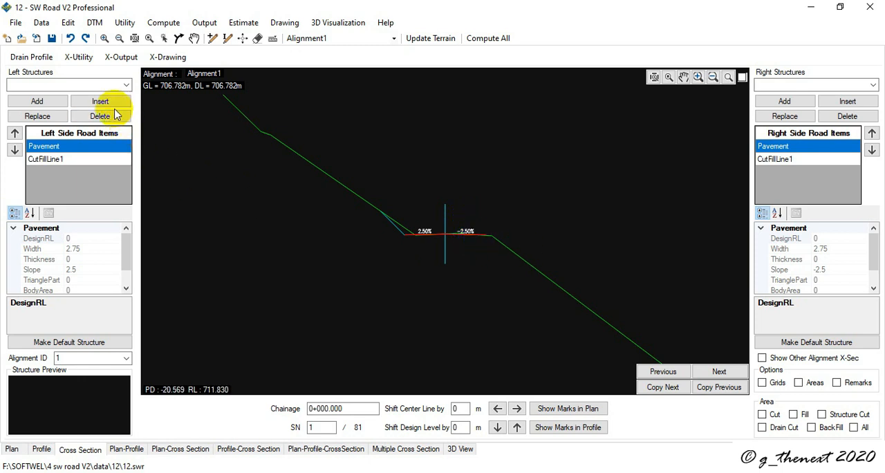
left_click(78, 58)
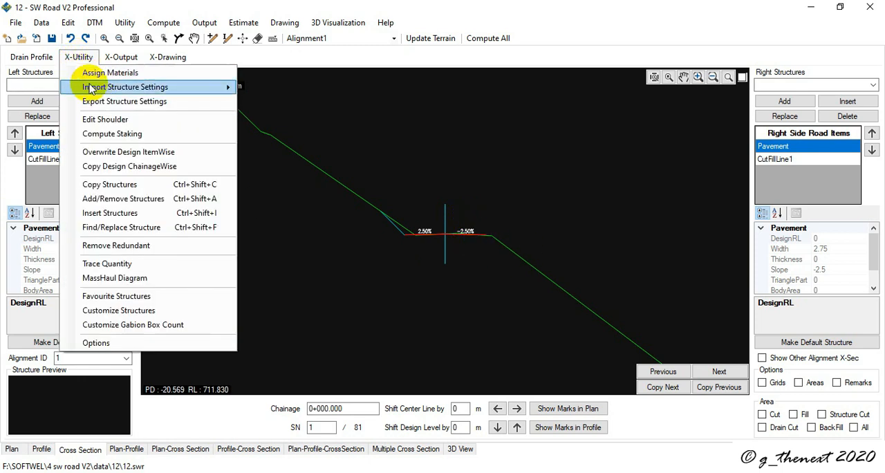
mouse_move(96, 88)
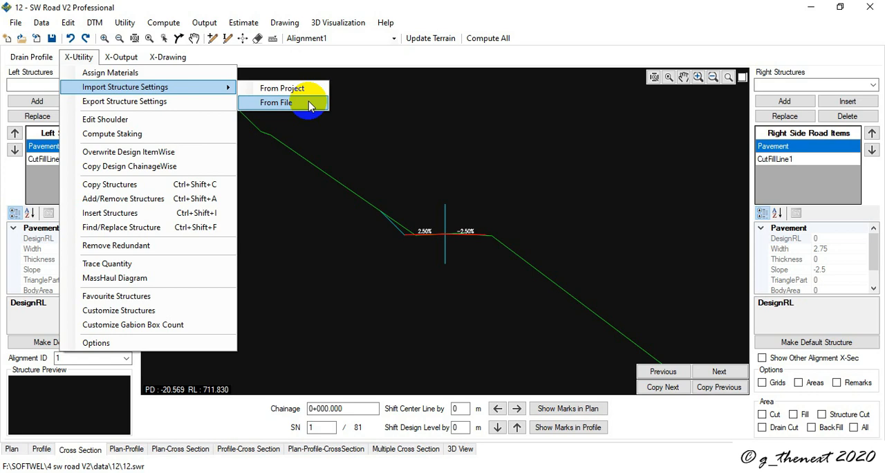
left_click(309, 104)
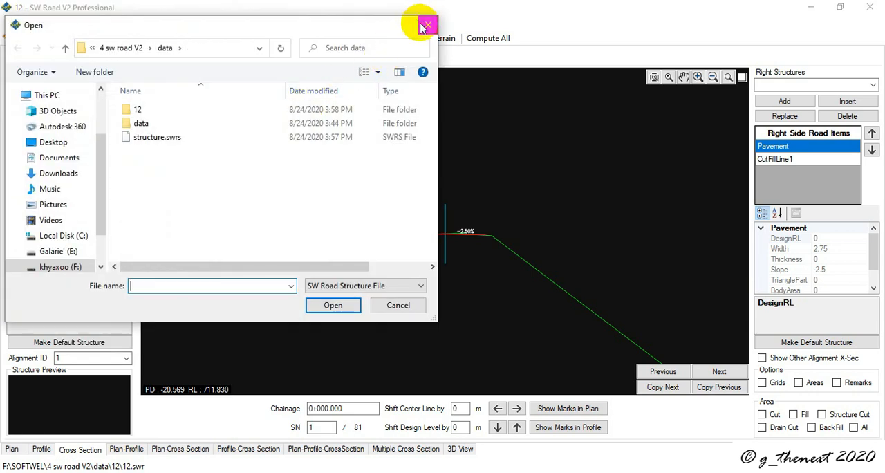
left_click(425, 26)
Step: Look through the full list of structures available for the left side of the road
left_click(126, 84)
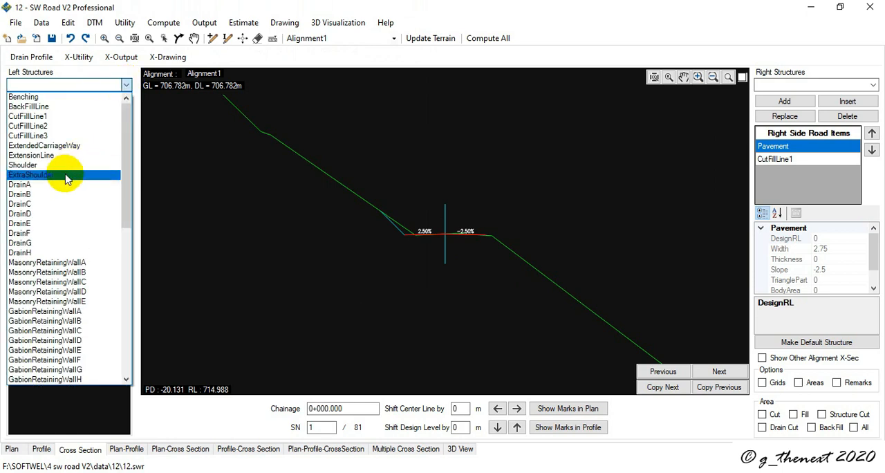
scroll(63, 207, "down", 15)
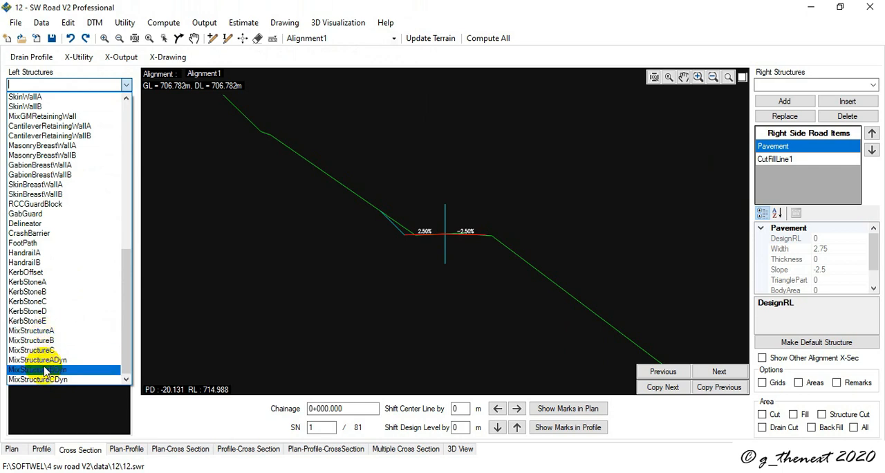
scroll(39, 382, "up", 5)
scroll(24, 323, "up", 7)
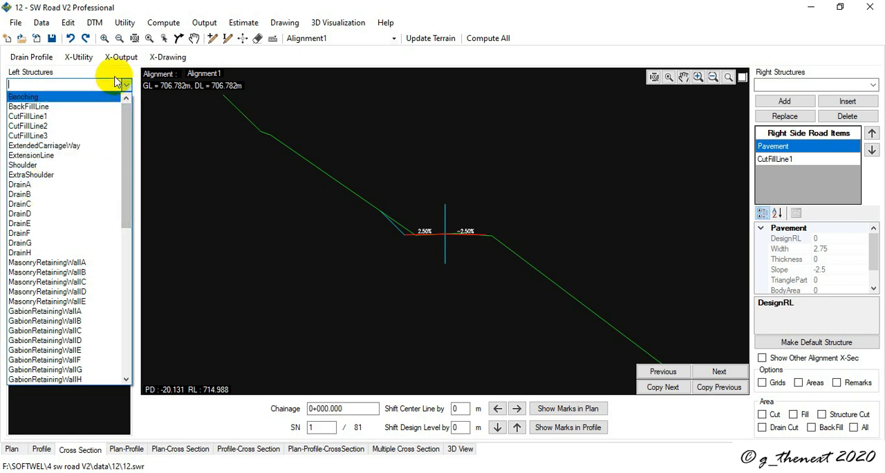
Step: Import structure settings from the file structure.swrs
left_click(76, 58)
left_click(77, 58)
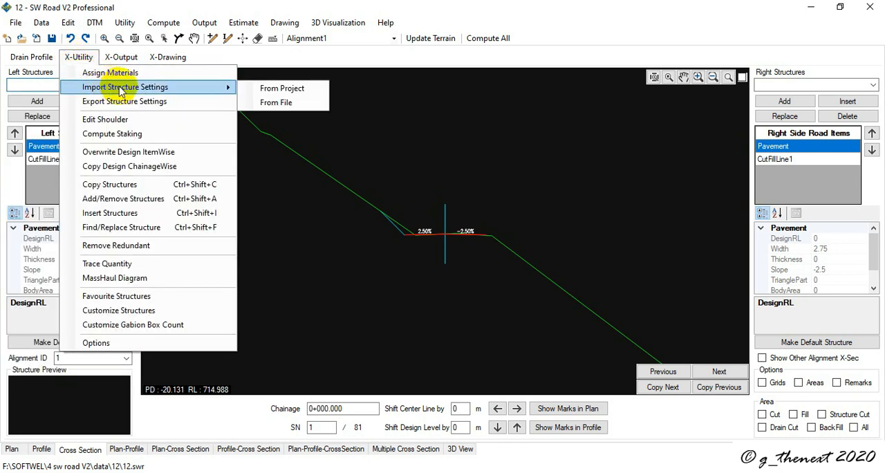
left_click(263, 104)
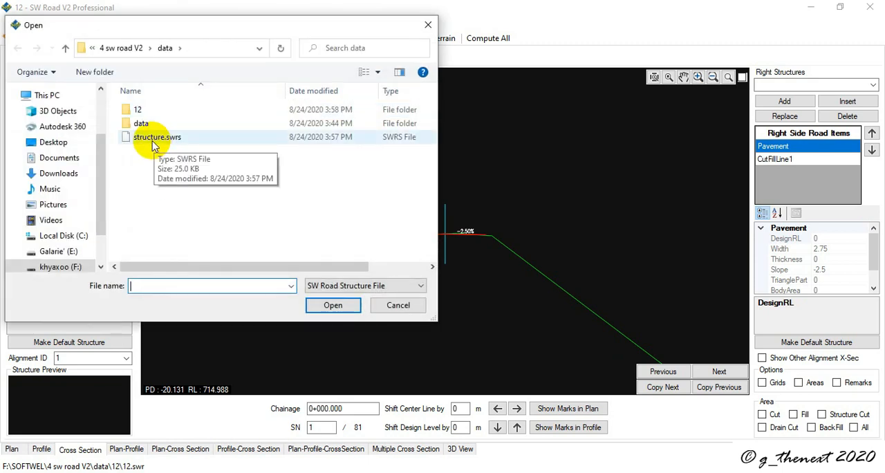
double_click(155, 138)
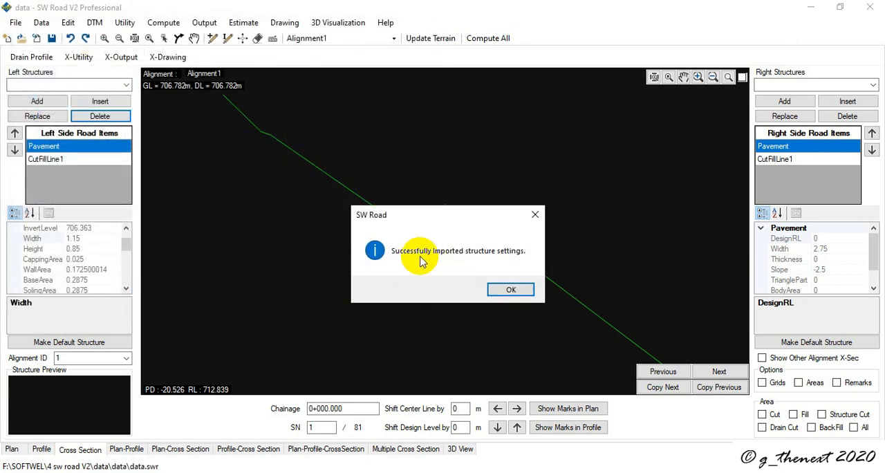
left_click(502, 290)
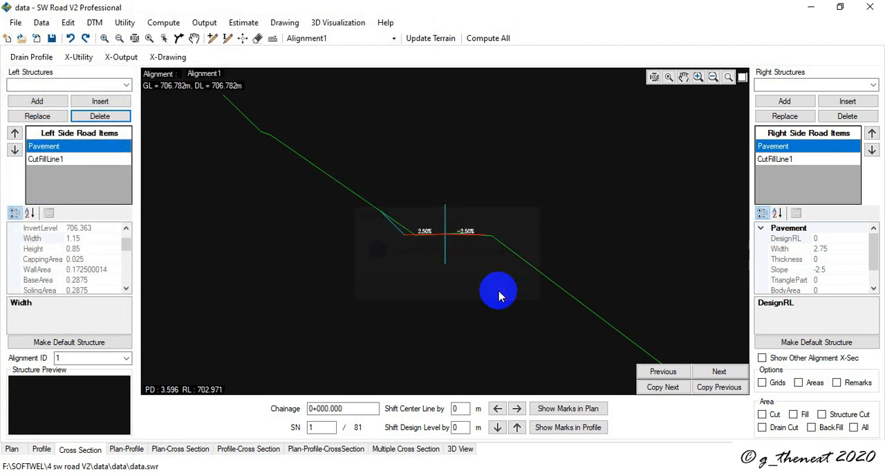
Step: Choose the last custom structure for the left side and select the CutFillLine1 road item
left_click(126, 86)
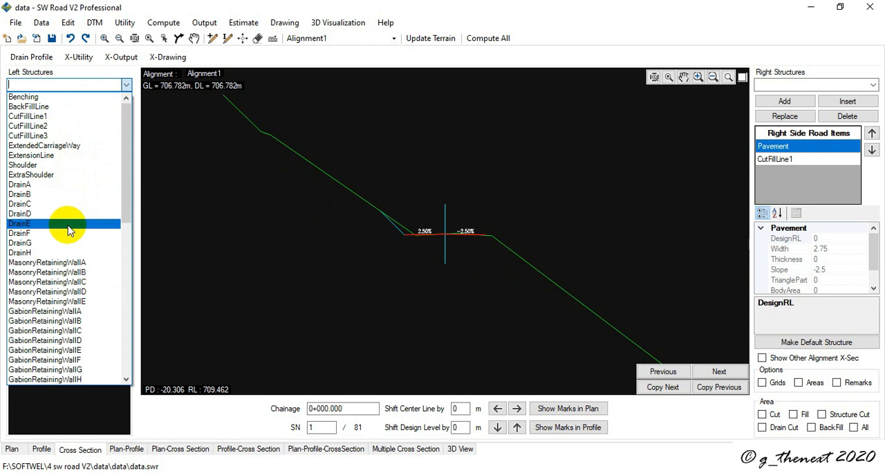
scroll(69, 230, "down", 13)
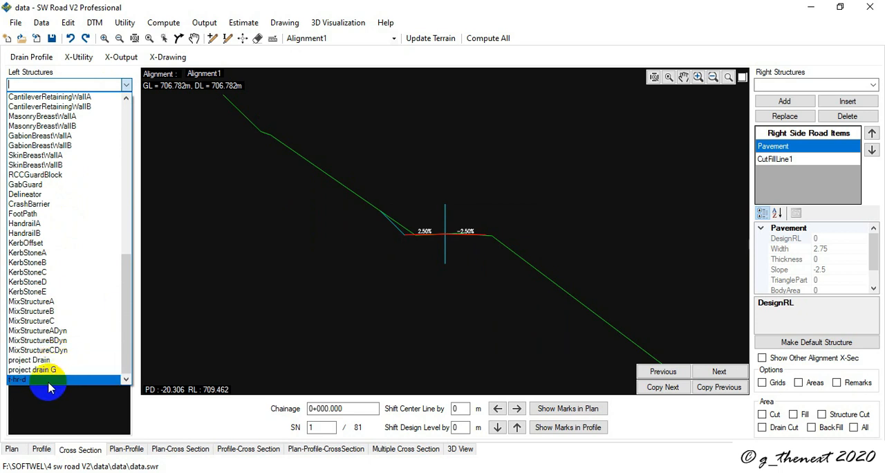
left_click(44, 380)
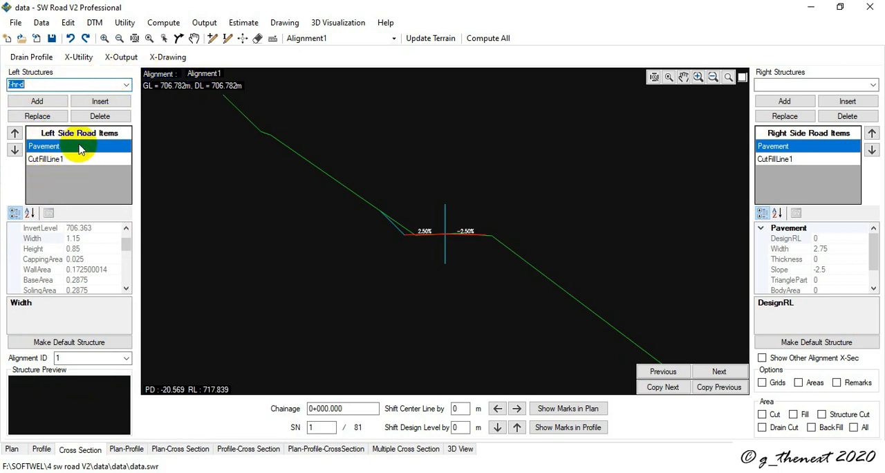
left_click(67, 159)
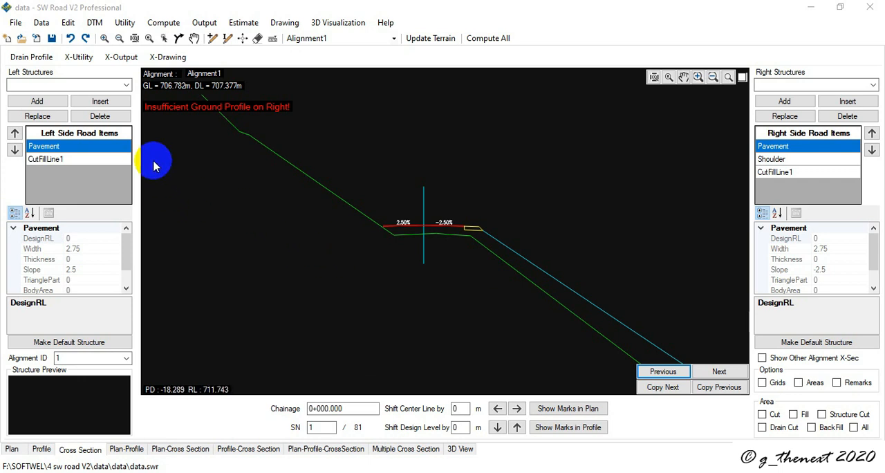
Step: Copy the cross-section design chainage-wise from the Sample1 project file in the nested Sample1 folders of folder 1
left_click(75, 59)
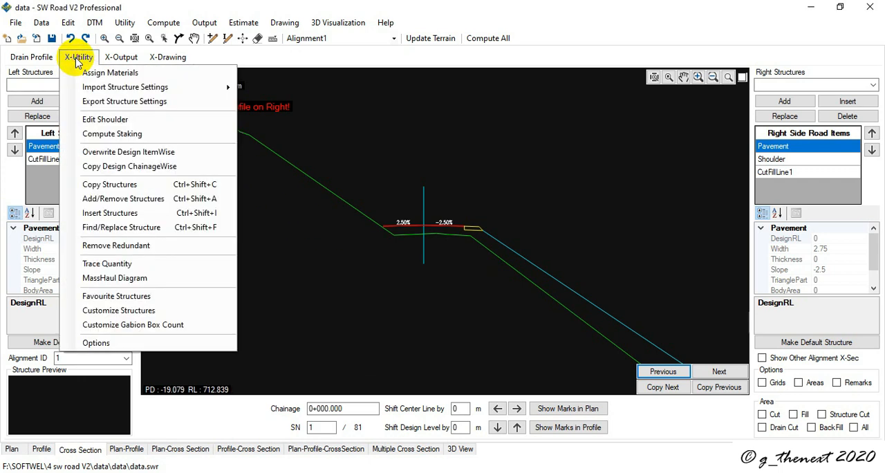
left_click(94, 166)
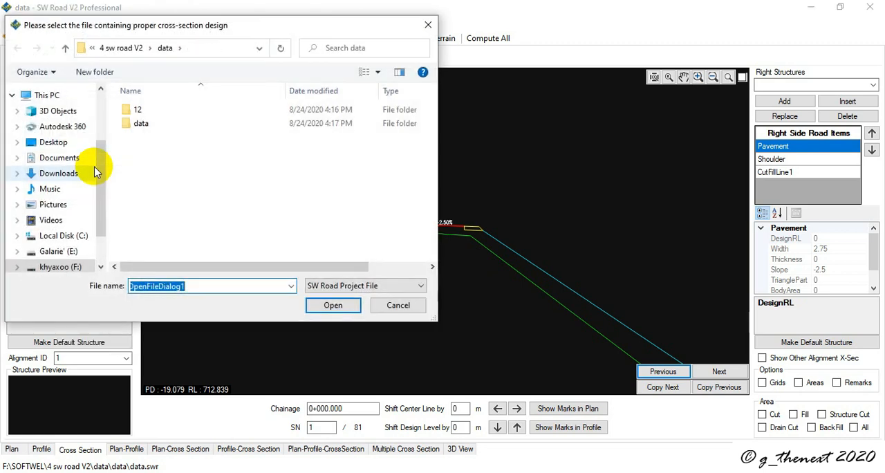
left_click(66, 50)
double_click(136, 109)
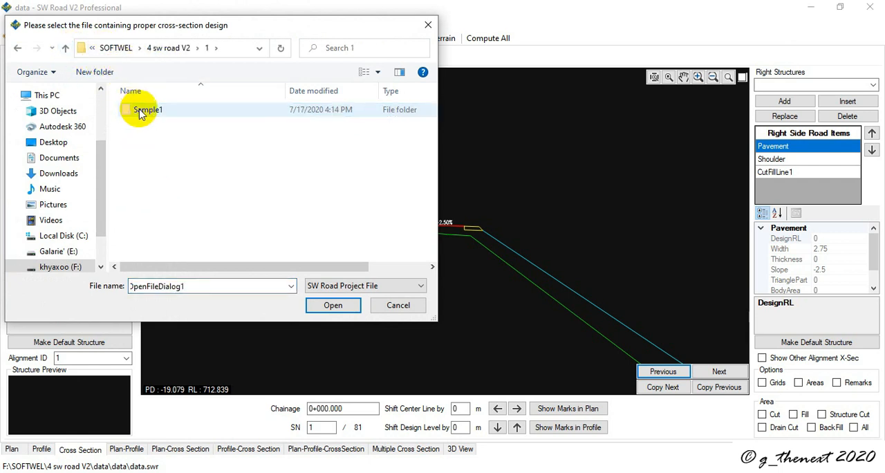
double_click(141, 110)
double_click(141, 110)
left_click(140, 123)
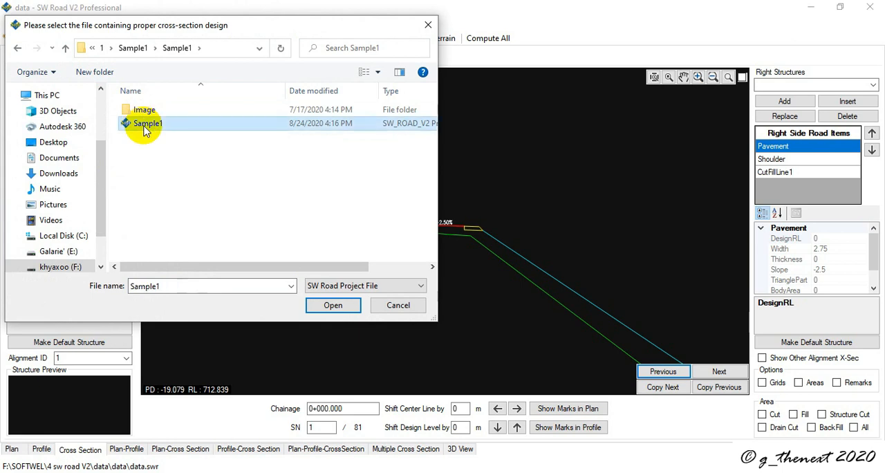
left_click(322, 304)
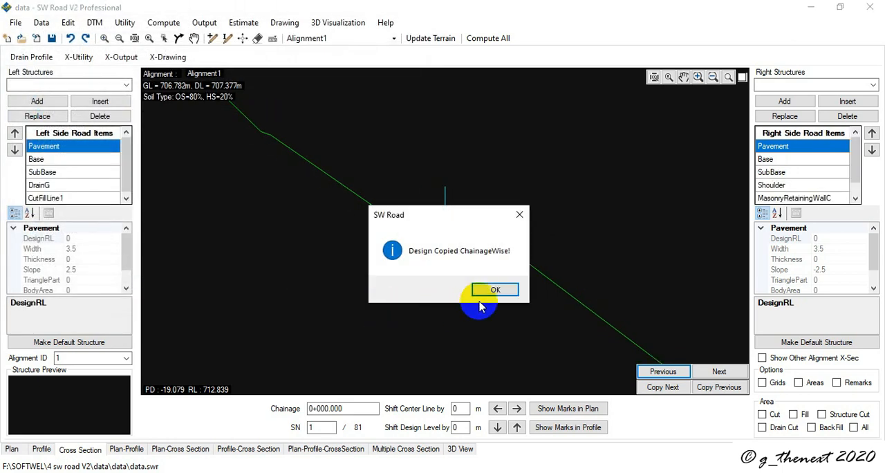
left_click(493, 291)
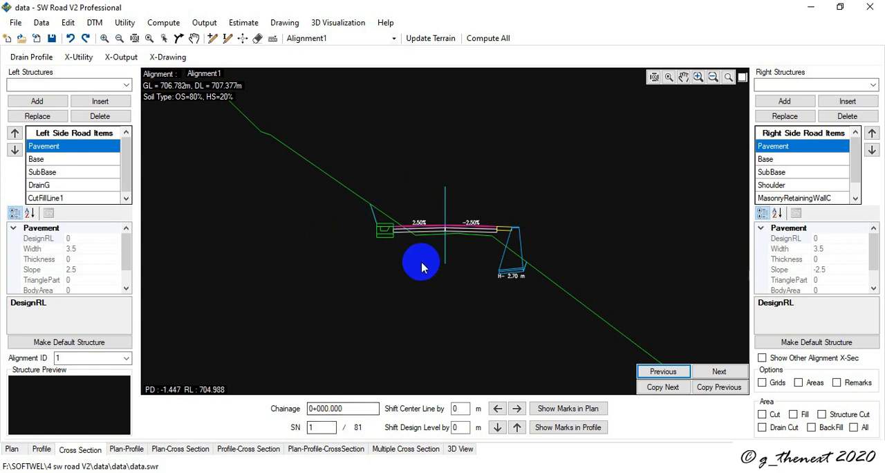
Step: Step forward through the cross sections from chainage 0+000 to 1+480 to examine the copied structures
double_click(719, 372)
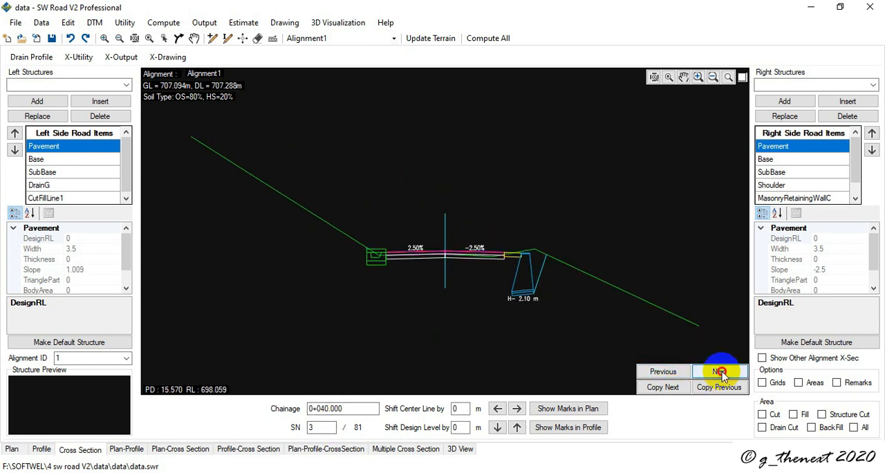
triple_click(722, 373)
triple_click(723, 373)
triple_click(723, 374)
double_click(722, 373)
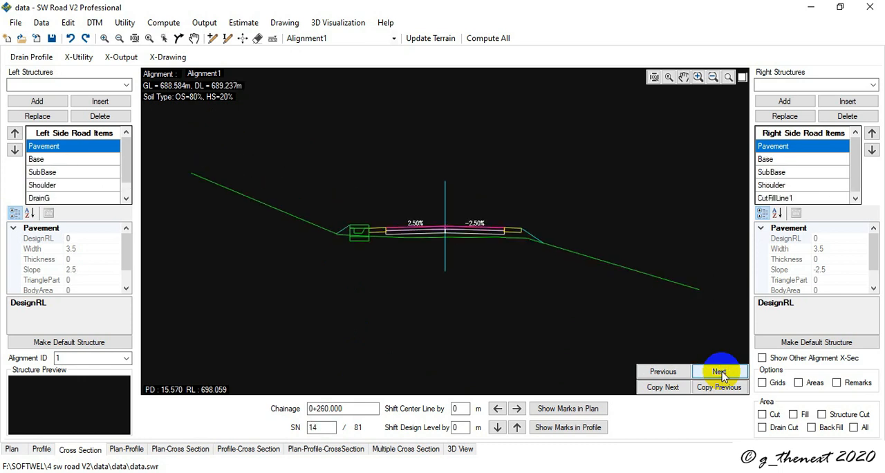
triple_click(719, 372)
double_click(719, 372)
double_click(719, 372)
double_click(719, 372)
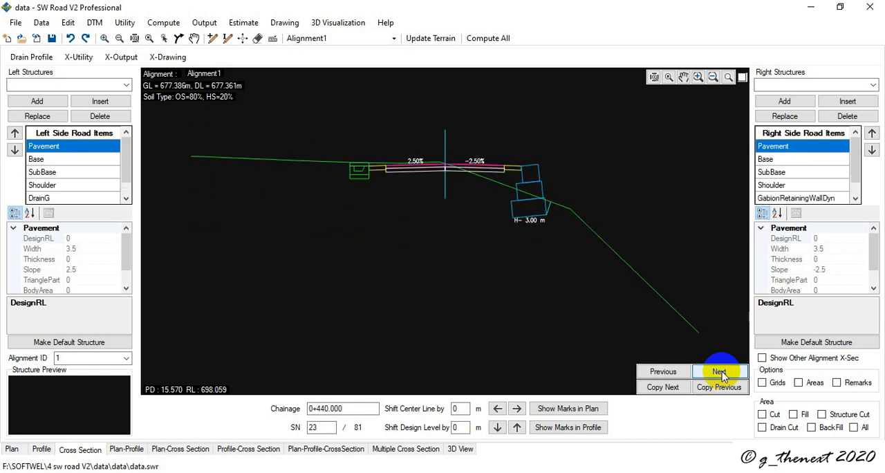
double_click(719, 372)
double_click(719, 372)
triple_click(720, 373)
double_click(721, 373)
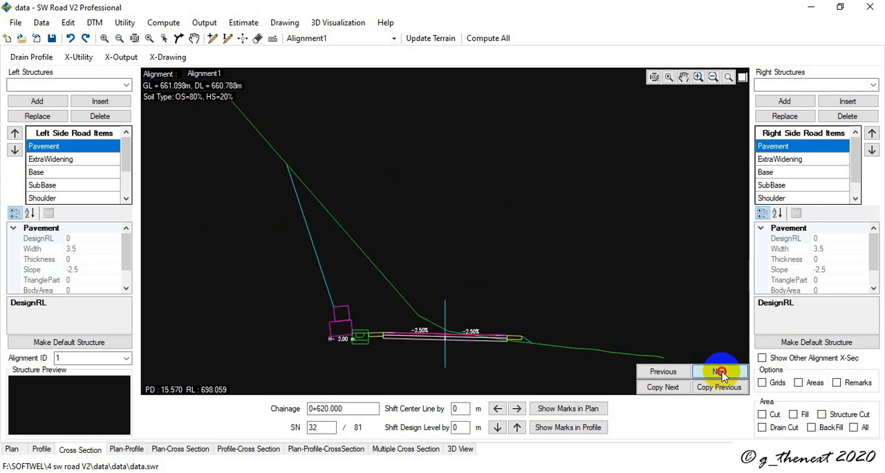
double_click(721, 373)
left_click(721, 373)
left_click(722, 373)
double_click(721, 374)
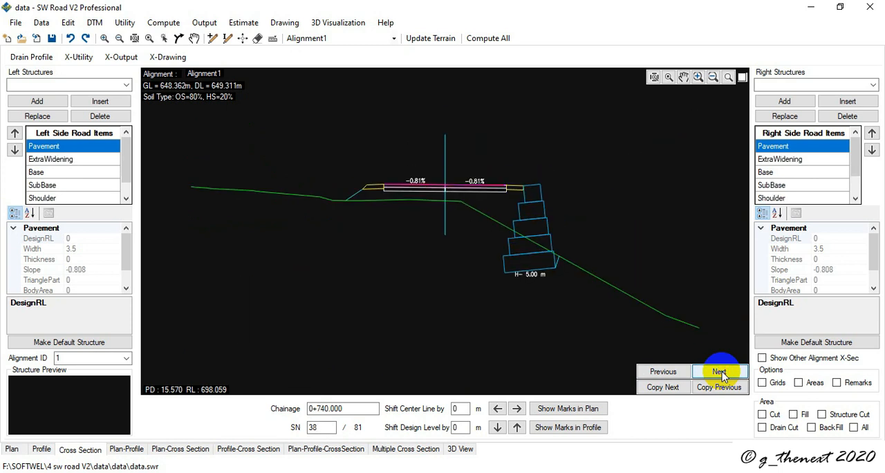
double_click(721, 375)
double_click(722, 374)
double_click(722, 375)
double_click(721, 374)
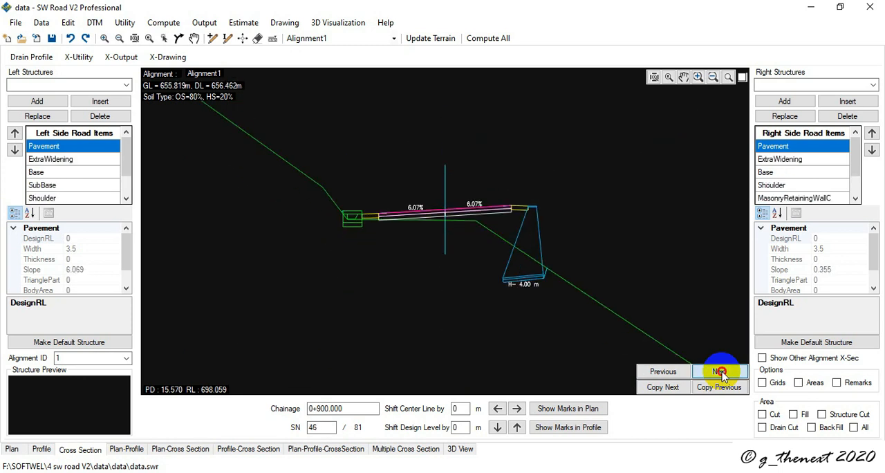
double_click(722, 374)
triple_click(721, 374)
triple_click(722, 374)
double_click(721, 375)
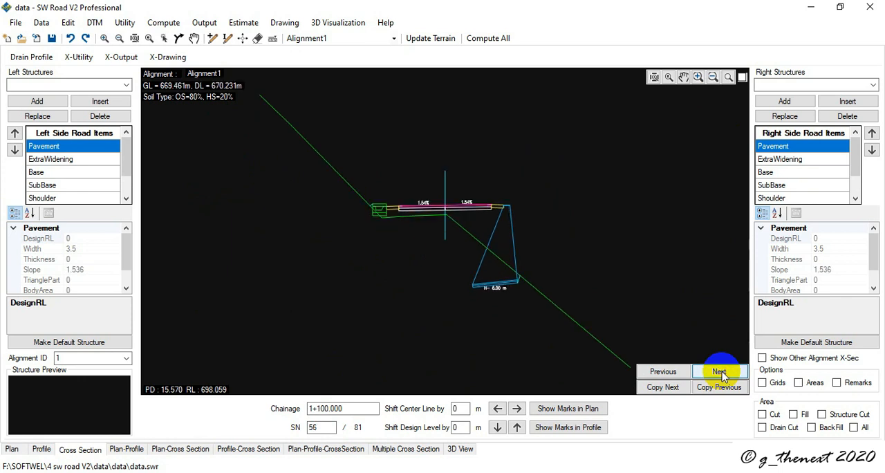
triple_click(721, 374)
double_click(722, 374)
triple_click(721, 374)
double_click(722, 374)
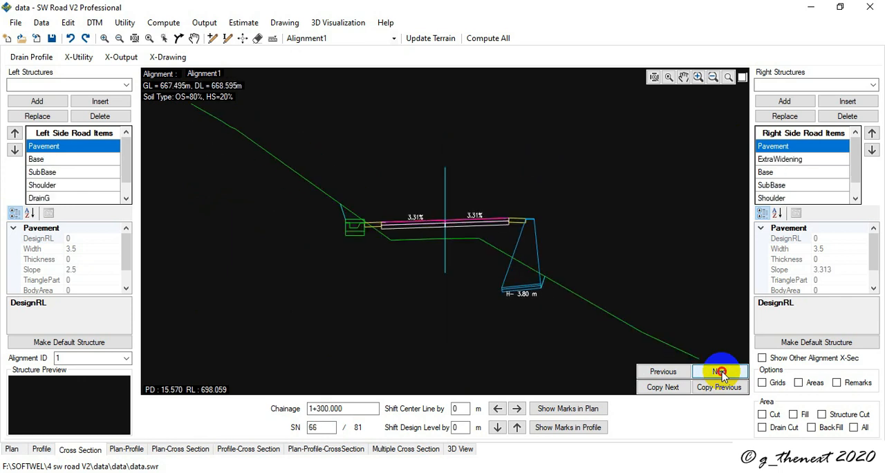
triple_click(722, 374)
double_click(722, 374)
triple_click(722, 374)
left_click(722, 375)
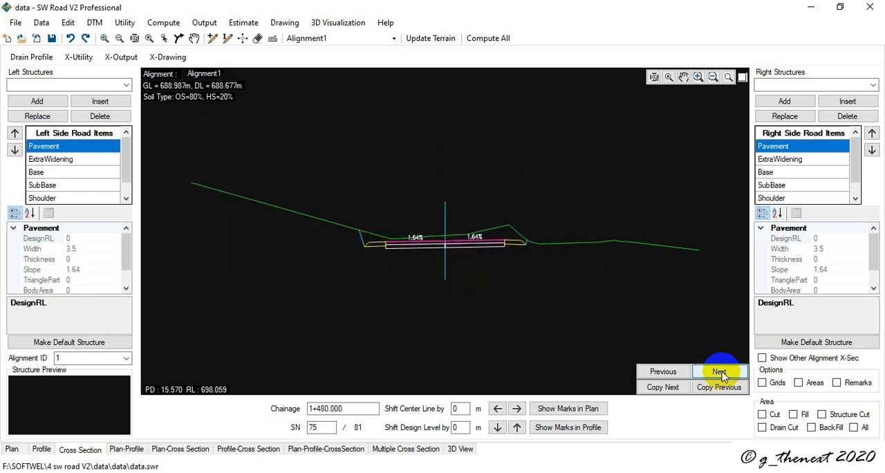
left_click(77, 57)
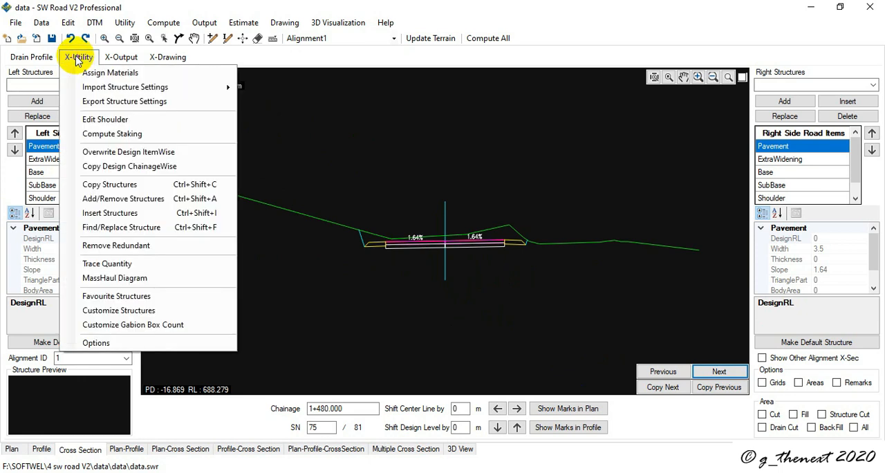
mouse_move(104, 87)
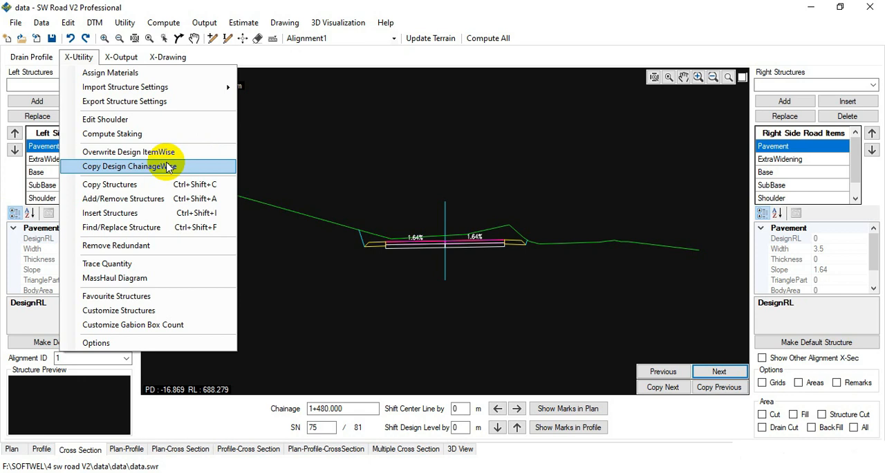
left_click(211, 420)
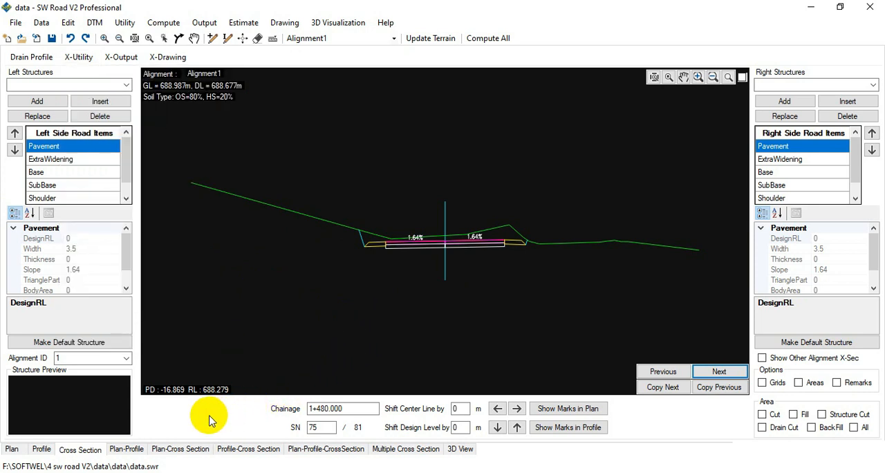